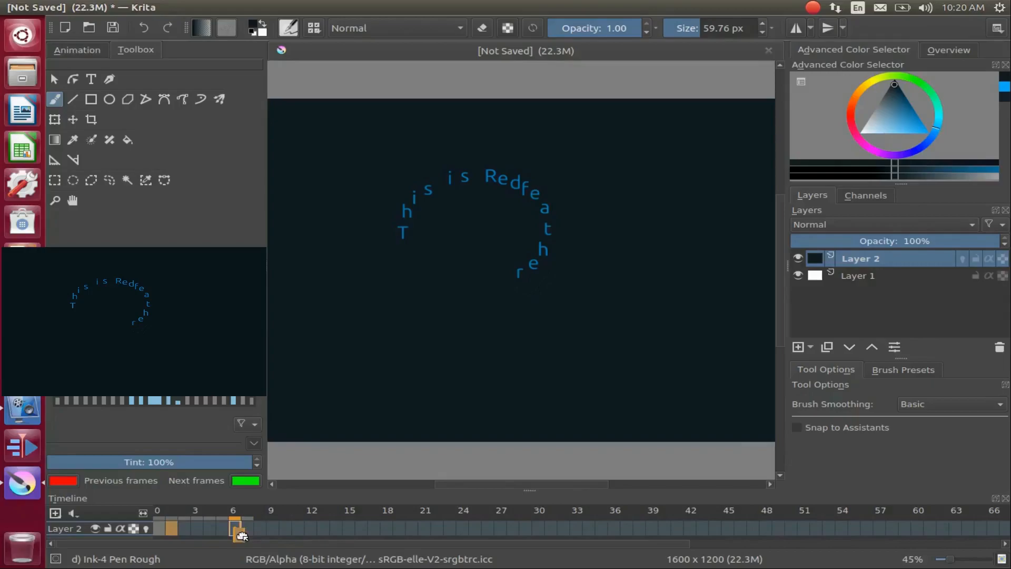
Step: Place copies of Layer 2's curved text frame at frames 6, 12 and 18 on the timeline
{"action": "left_click_drag", "start_coordinate": [242, 534], "coordinate": [239, 532]}
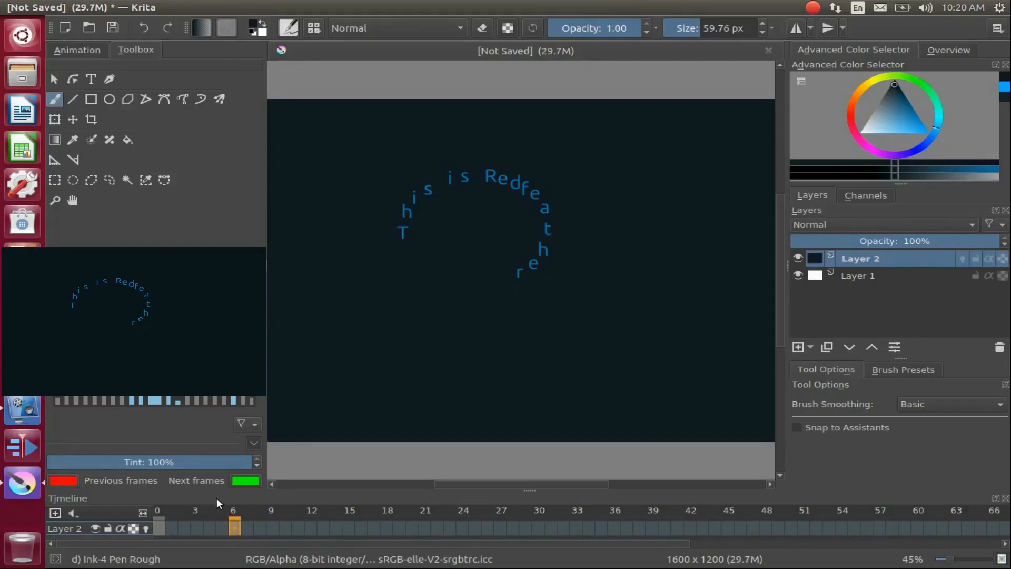
{"action": "right_click", "coordinate": [244, 523]}
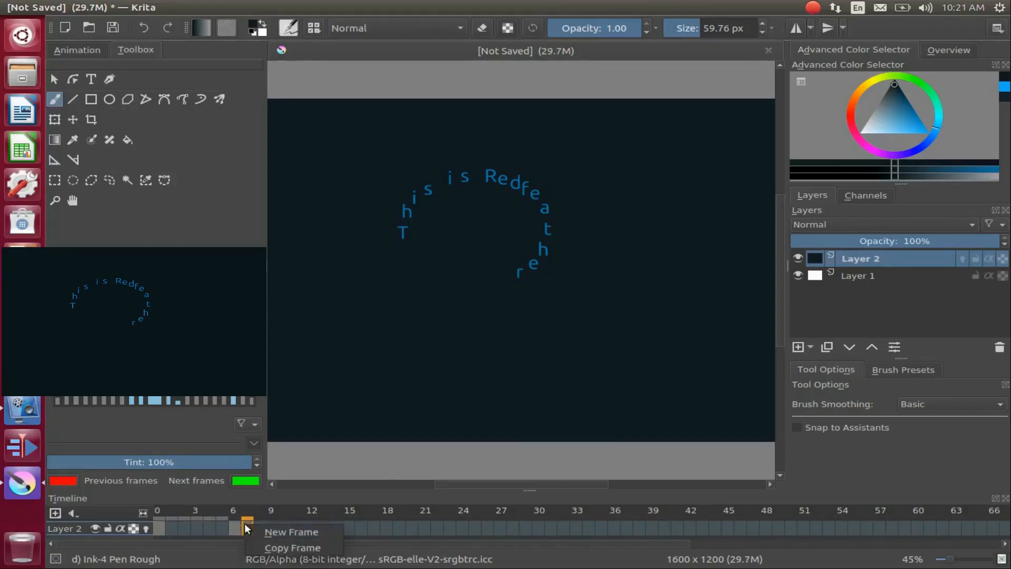
{"action": "left_click", "coordinate": [278, 549]}
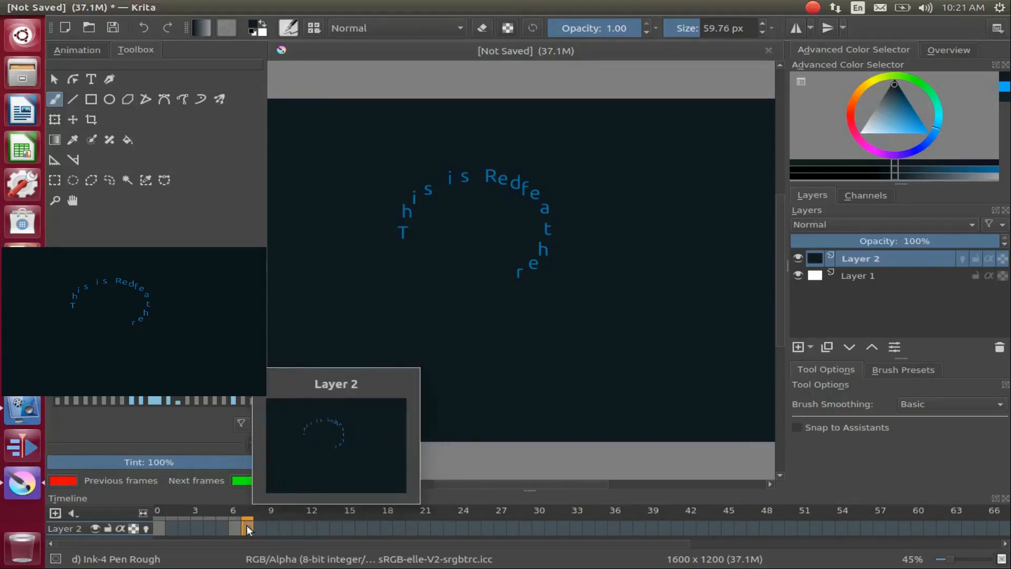
{"action": "left_click_drag", "start_coordinate": [246, 524], "coordinate": [304, 529]}
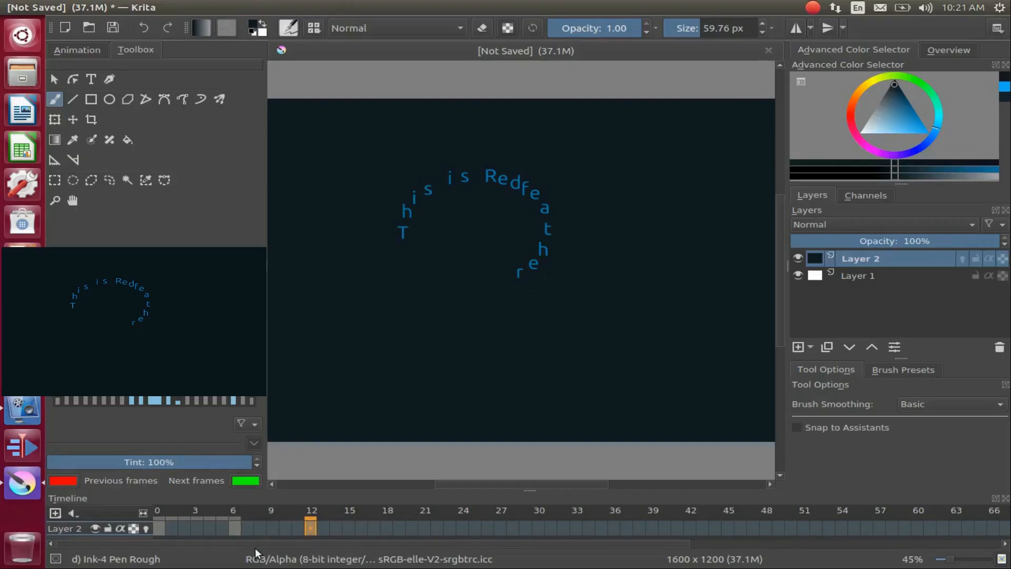
{"action": "right_click", "coordinate": [323, 525]}
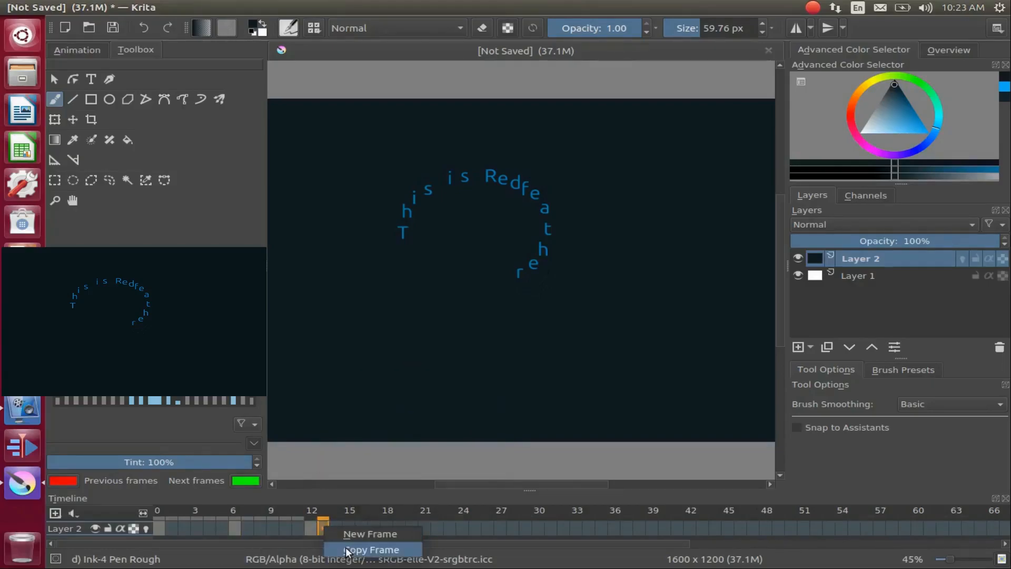
{"action": "left_click", "coordinate": [347, 550]}
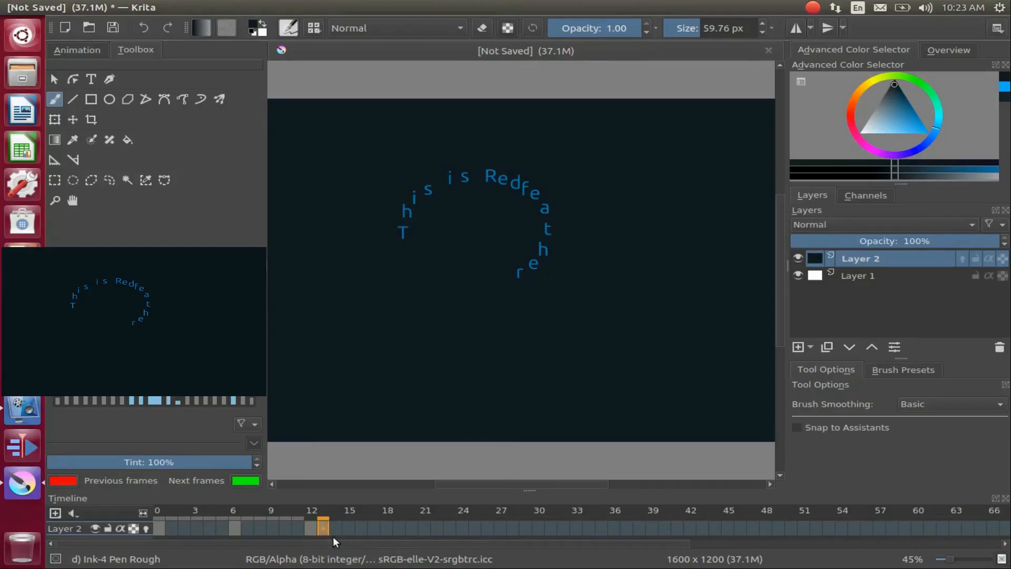
{"action": "left_click_drag", "start_coordinate": [323, 528], "coordinate": [381, 529]}
Step: Copy Layer 2's curved text frame into each consecutive frame from 19 to 27
{"action": "right_click", "coordinate": [397, 525]}
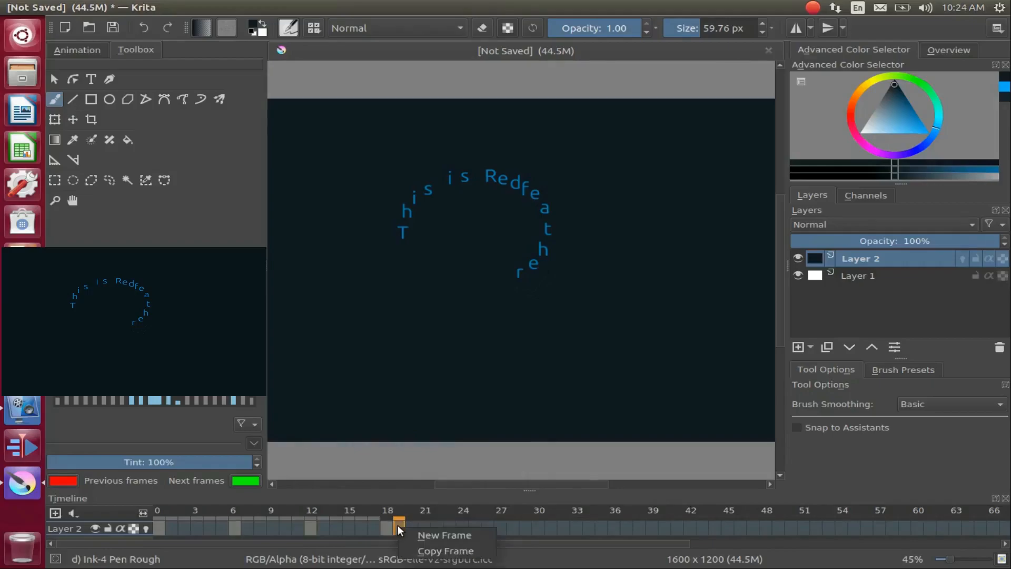
{"action": "left_click", "coordinate": [424, 550]}
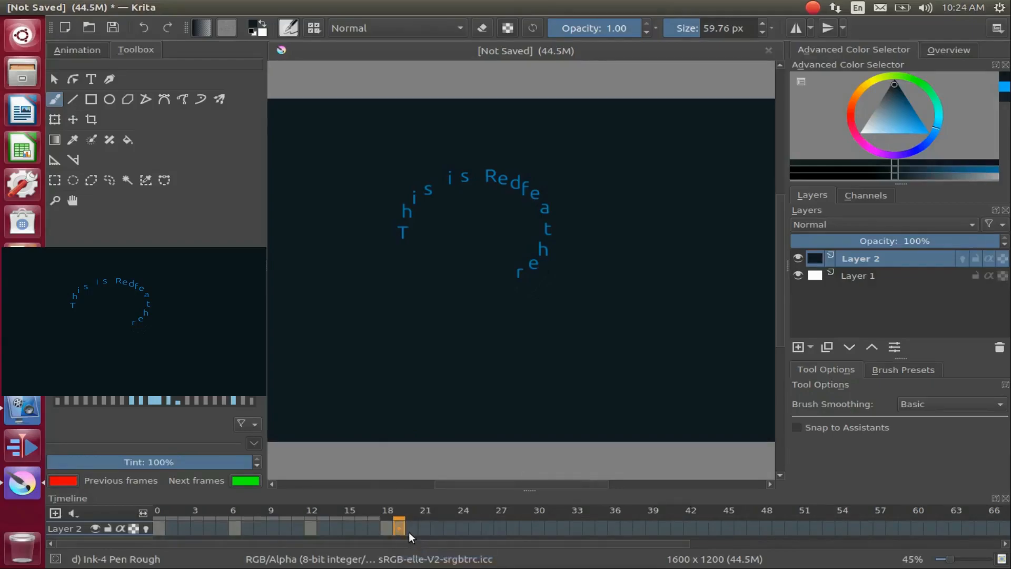
{"action": "mouse_move", "coordinate": [408, 532]}
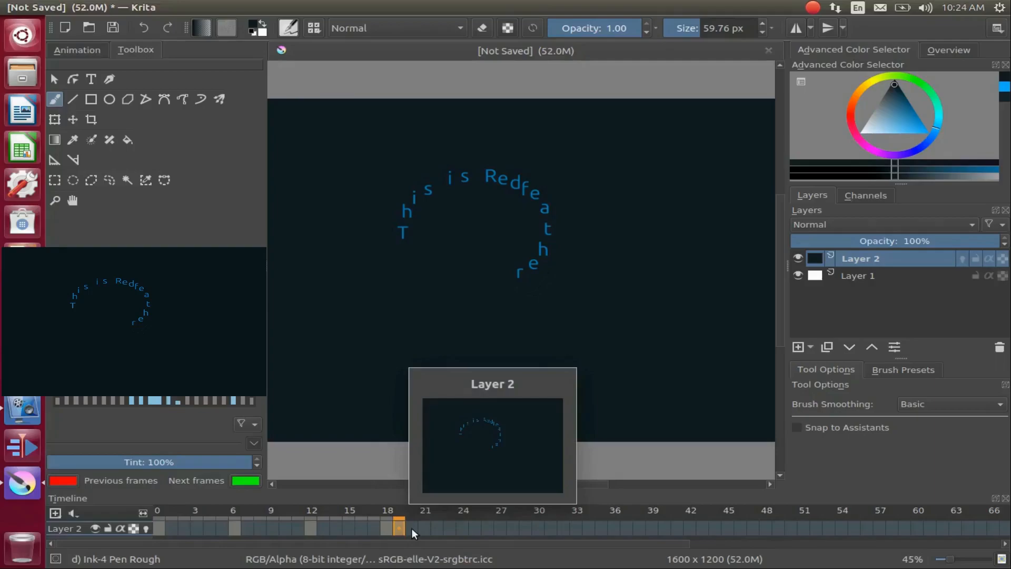
{"action": "right_click", "coordinate": [412, 527]}
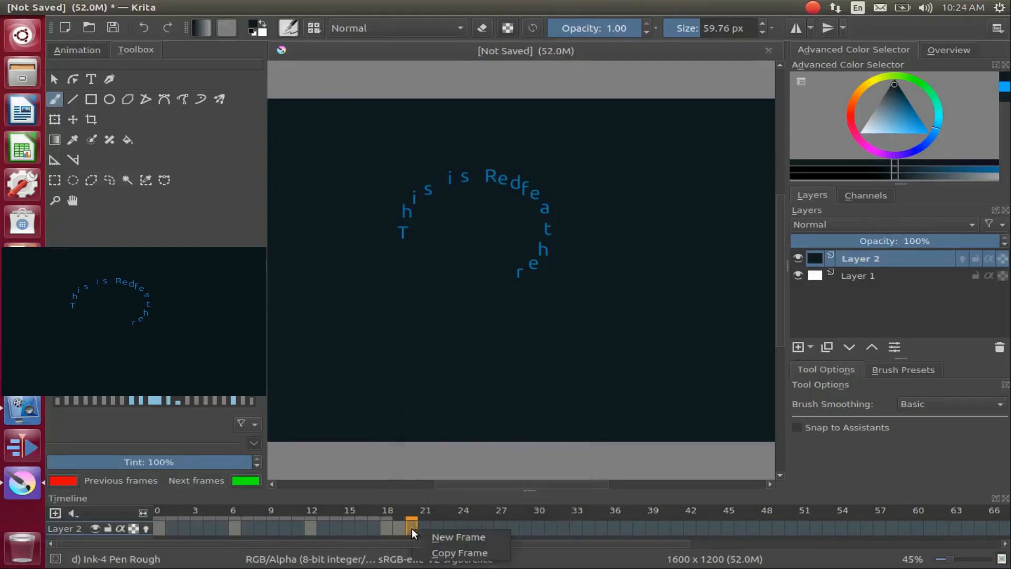
{"action": "left_click", "coordinate": [433, 553]}
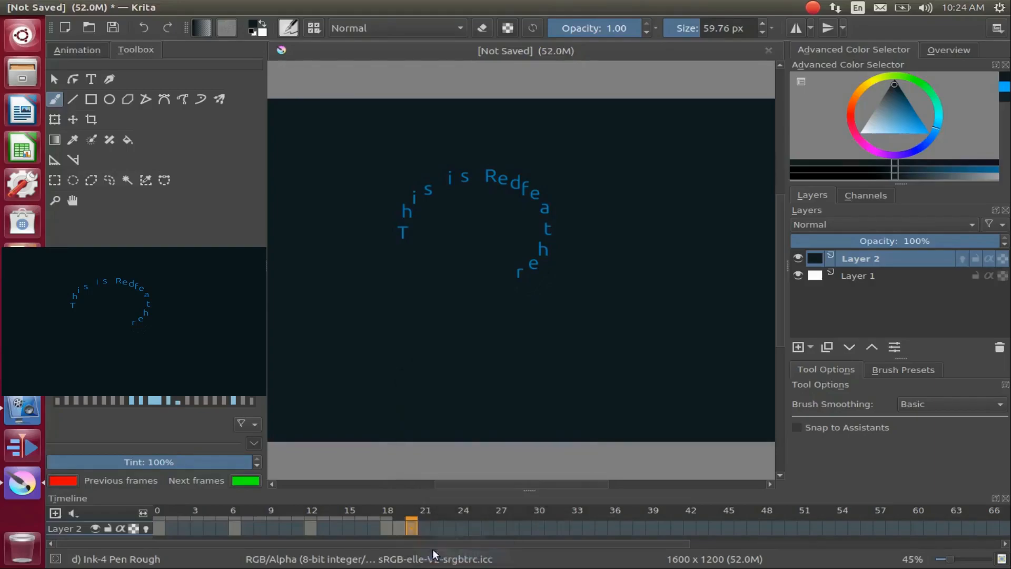
{"action": "right_click", "coordinate": [425, 529]}
{"action": "left_click", "coordinate": [445, 553]}
{"action": "right_click", "coordinate": [436, 529]}
{"action": "left_click", "coordinate": [457, 554]}
{"action": "right_click", "coordinate": [449, 528]}
{"action": "left_click", "coordinate": [470, 554]}
{"action": "right_click", "coordinate": [462, 527]}
{"action": "left_click", "coordinate": [483, 553]}
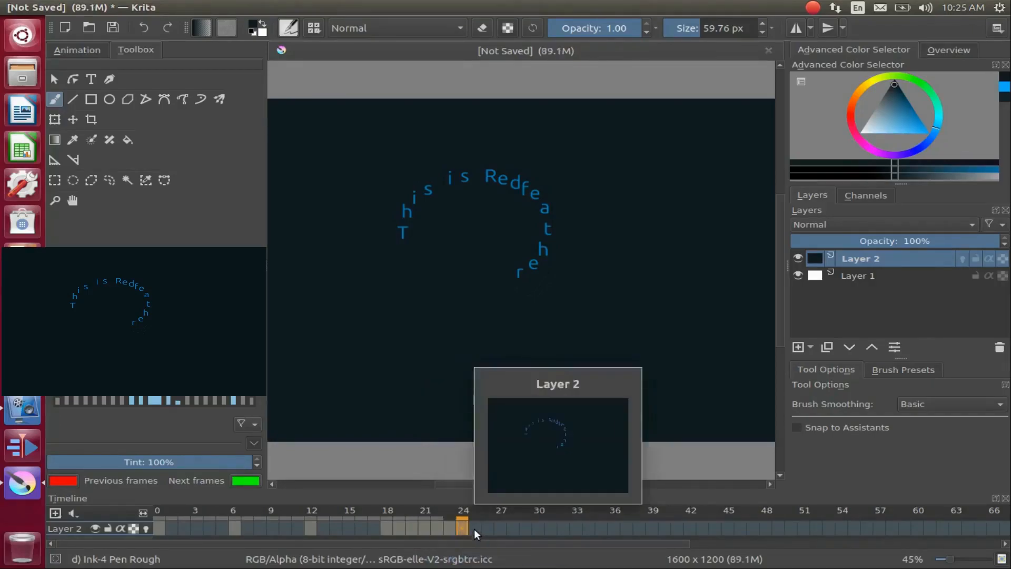
{"action": "right_click", "coordinate": [474, 529]}
{"action": "left_click", "coordinate": [495, 554]}
{"action": "right_click", "coordinate": [488, 526]}
{"action": "left_click", "coordinate": [508, 553]}
{"action": "right_click", "coordinate": [499, 529]}
{"action": "left_click", "coordinate": [520, 553]}
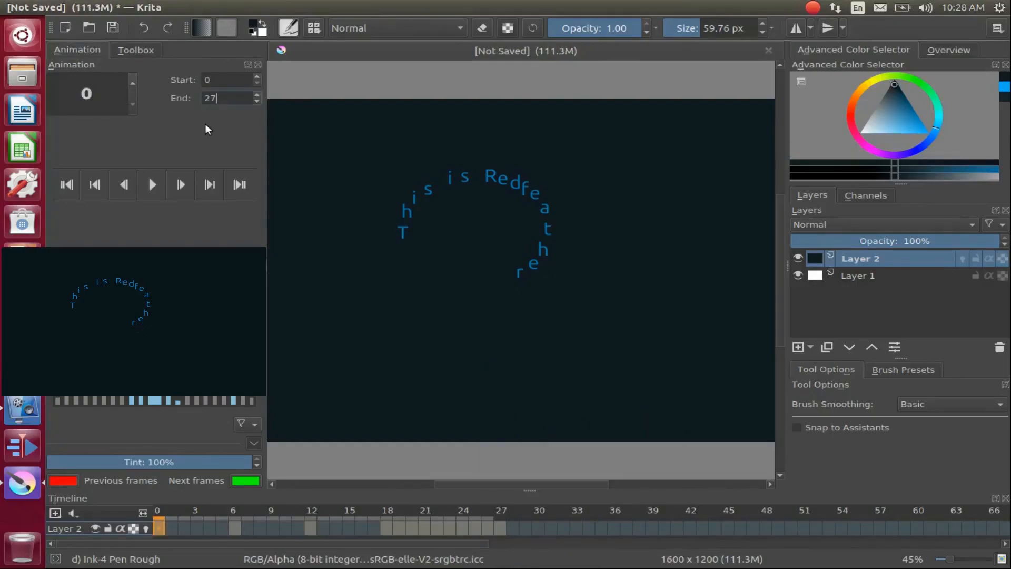
Step: Outline the whole curved text on frame 0 with a freehand Outline Selection
{"action": "left_click", "coordinate": [139, 50]}
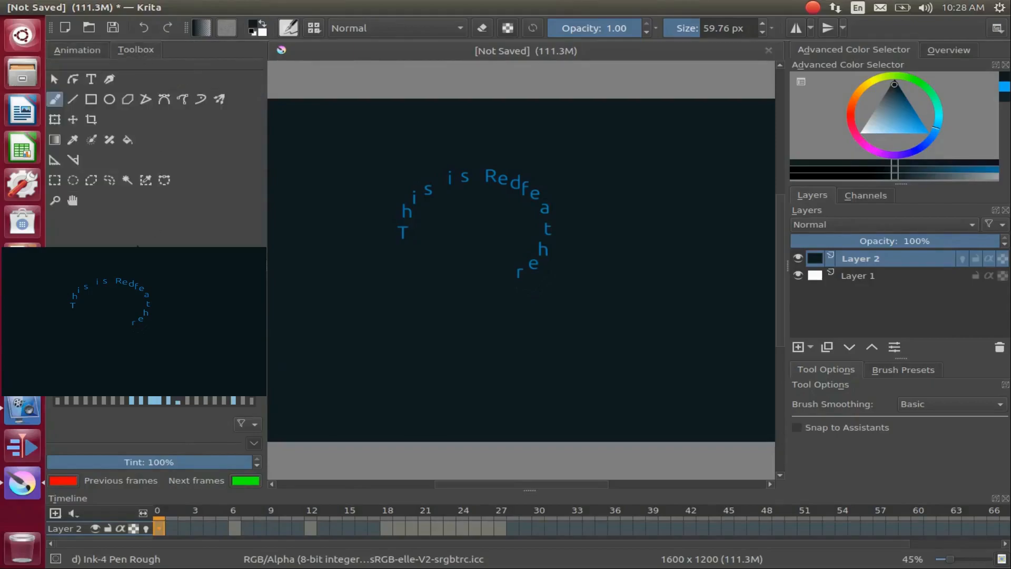
{"action": "key", "text": "ctrl+t"}
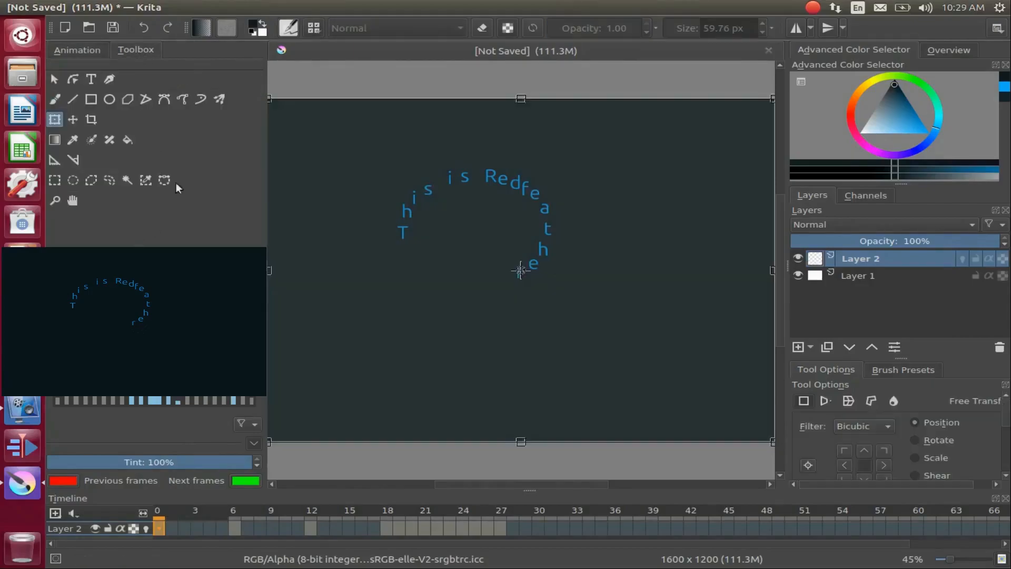
{"action": "left_click", "coordinate": [112, 182]}
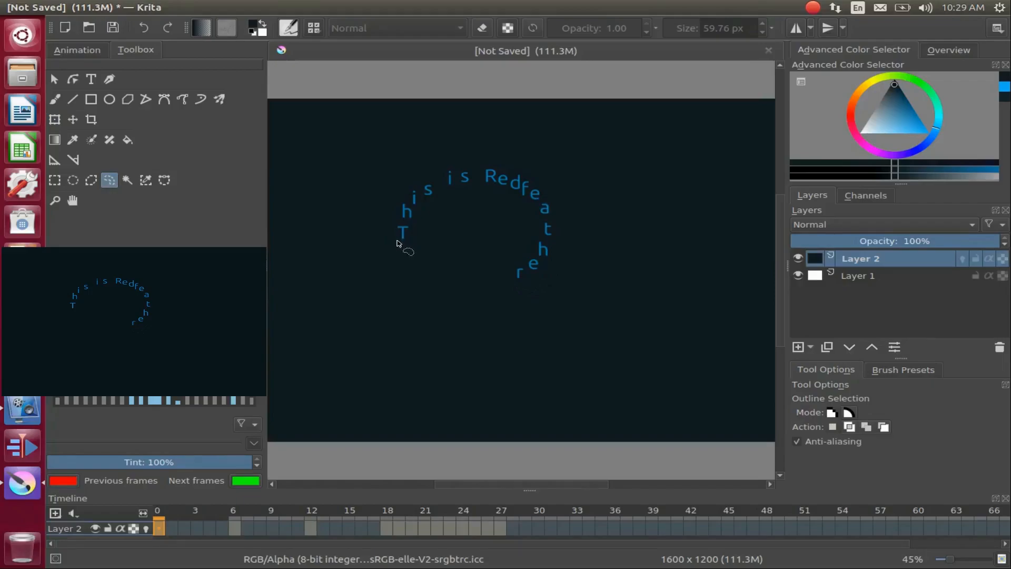
{"action": "mouse_move", "coordinate": [398, 243]}
{"action": "left_mouse_down"}
{"action": "mouse_move", "coordinate": [401, 189]}
{"action": "mouse_move", "coordinate": [450, 165]}
{"action": "mouse_move", "coordinate": [481, 159]}
{"action": "mouse_move", "coordinate": [518, 174]}
{"action": "mouse_move", "coordinate": [558, 209]}
{"action": "mouse_move", "coordinate": [562, 244]}
{"action": "mouse_move", "coordinate": [535, 281]}
{"action": "mouse_move", "coordinate": [513, 280]}
{"action": "mouse_move", "coordinate": [533, 243]}
{"action": "mouse_move", "coordinate": [531, 217]}
{"action": "mouse_move", "coordinate": [490, 188]}
{"action": "mouse_move", "coordinate": [463, 193]}
{"action": "mouse_move", "coordinate": [398, 243]}
{"action": "left_mouse_up"}
Step: Rotate the selected text on frame 0 clockwise and shrink it in both directions toward its upper corner with the Transform tool
{"action": "left_click", "coordinate": [54, 119]}
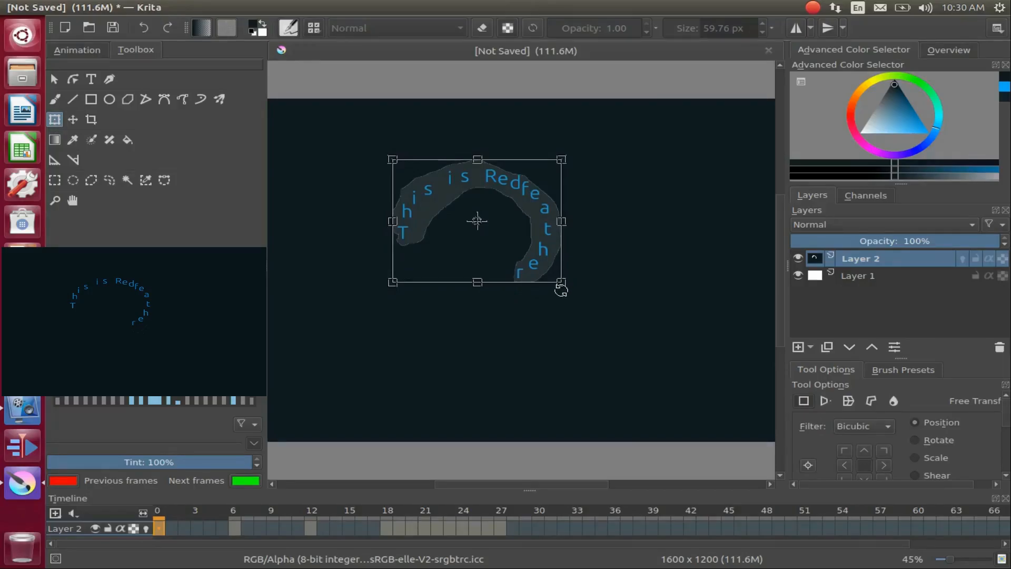
{"action": "left_click_drag", "start_coordinate": [561, 291], "coordinate": [460, 331]}
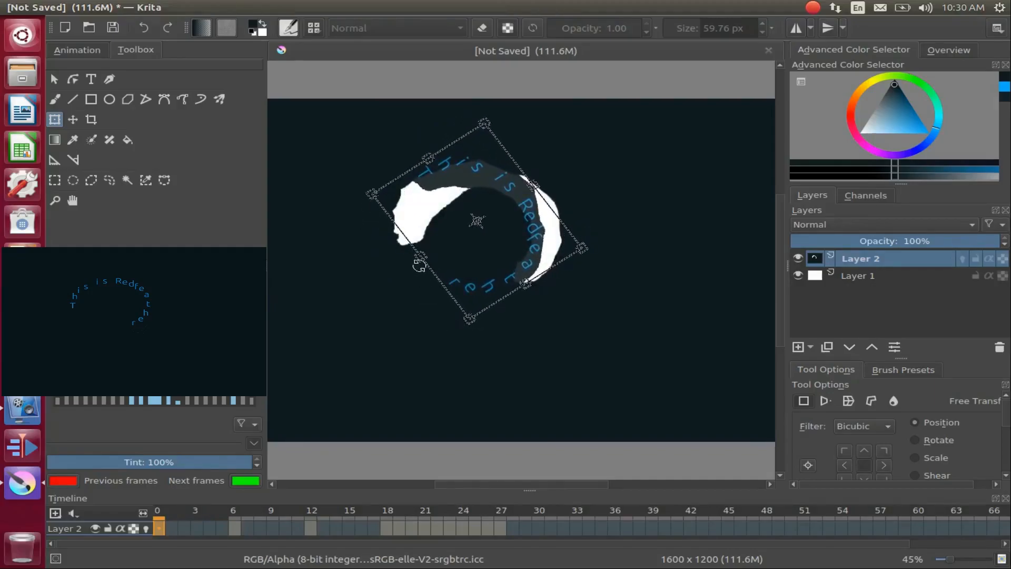
{"action": "left_click_drag", "start_coordinate": [418, 259], "coordinate": [469, 239]}
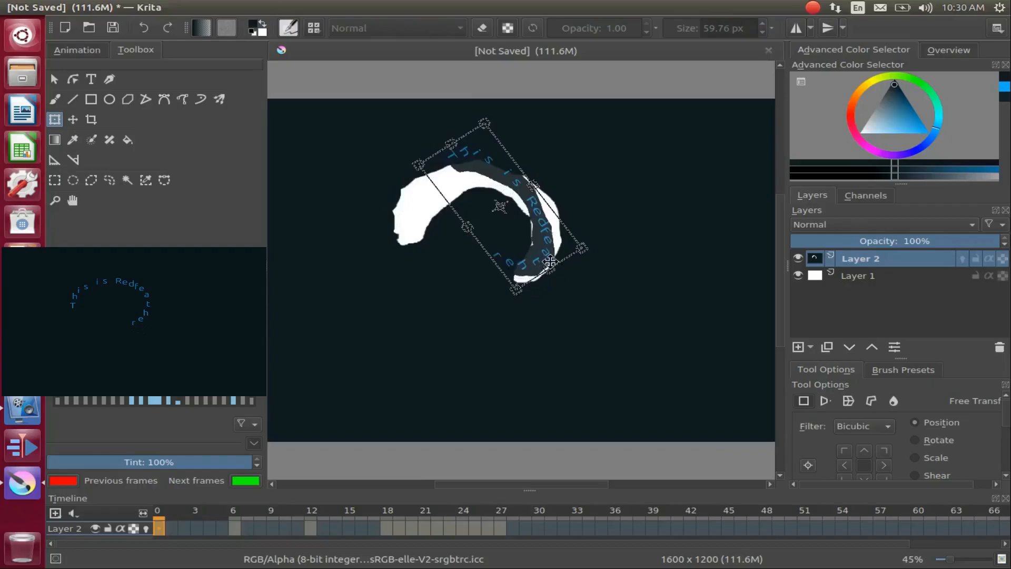
{"action": "left_click_drag", "start_coordinate": [544, 267], "coordinate": [490, 213]}
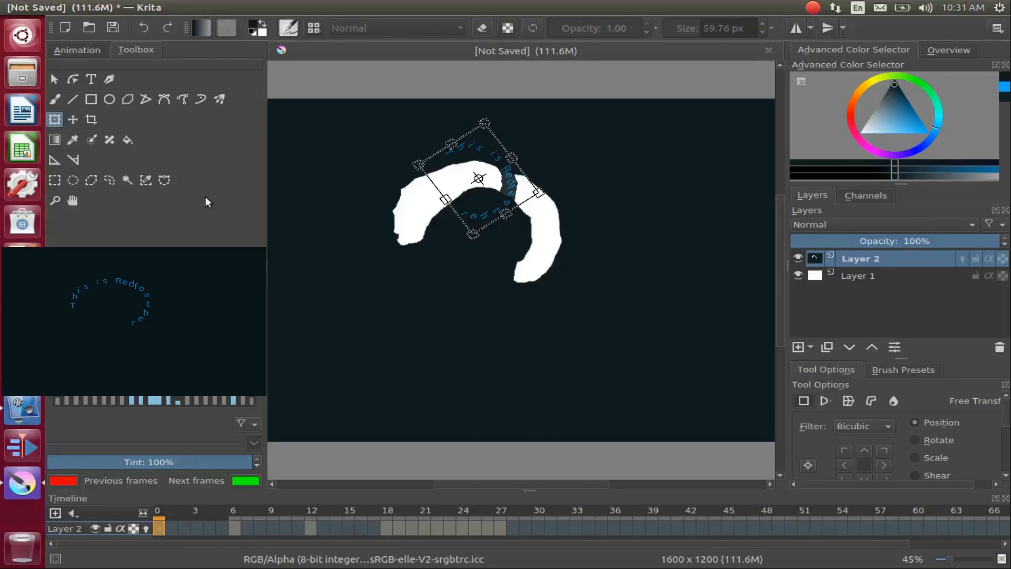
Step: Deselect the text, cover frame 0's white gaps with the dark background color using the brush, and reduce the brush size to 4.52 px
{"action": "left_click", "coordinate": [54, 99]}
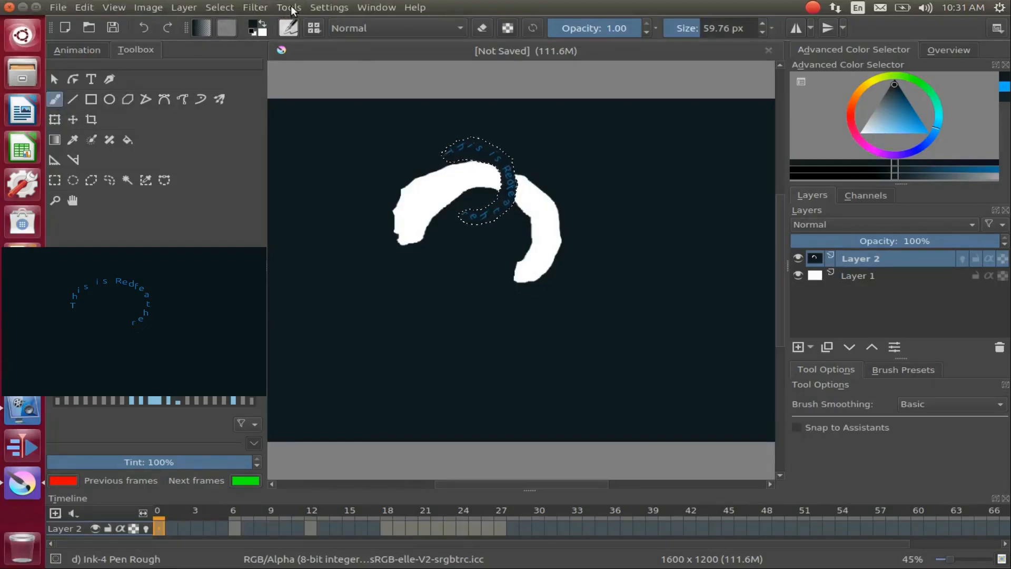
{"action": "left_click", "coordinate": [291, 10]}
{"action": "mouse_move", "coordinate": [260, 12]}
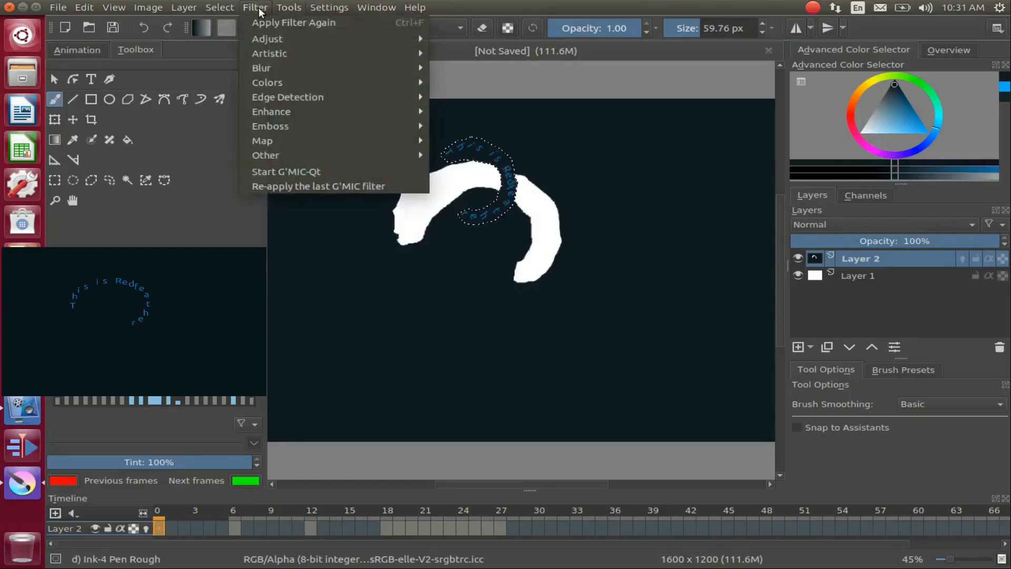
{"action": "mouse_move", "coordinate": [221, 9]}
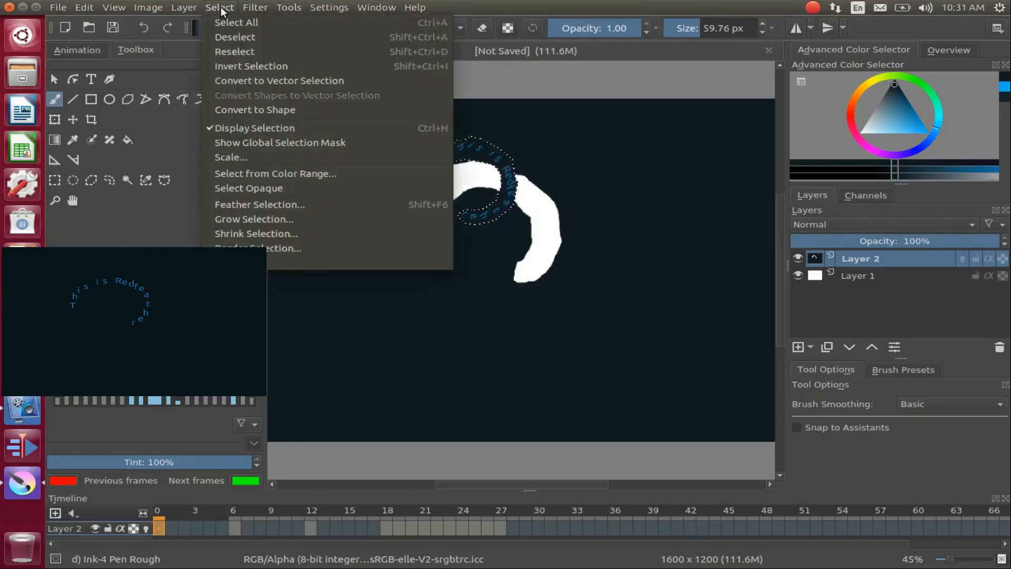
{"action": "left_click", "coordinate": [225, 38]}
{"action": "mouse_move", "coordinate": [399, 217]}
{"action": "left_mouse_down"}
{"action": "mouse_move", "coordinate": [401, 187]}
{"action": "mouse_move", "coordinate": [396, 234]}
{"action": "mouse_move", "coordinate": [450, 165]}
{"action": "mouse_move", "coordinate": [483, 166]}
{"action": "mouse_move", "coordinate": [495, 184]}
{"action": "mouse_move", "coordinate": [424, 189]}
{"action": "mouse_move", "coordinate": [441, 200]}
{"action": "mouse_move", "coordinate": [464, 178]}
{"action": "mouse_move", "coordinate": [525, 274]}
{"action": "mouse_move", "coordinate": [527, 183]}
{"action": "mouse_move", "coordinate": [528, 204]}
{"action": "mouse_move", "coordinate": [559, 208]}
{"action": "mouse_move", "coordinate": [526, 188]}
{"action": "left_mouse_up"}
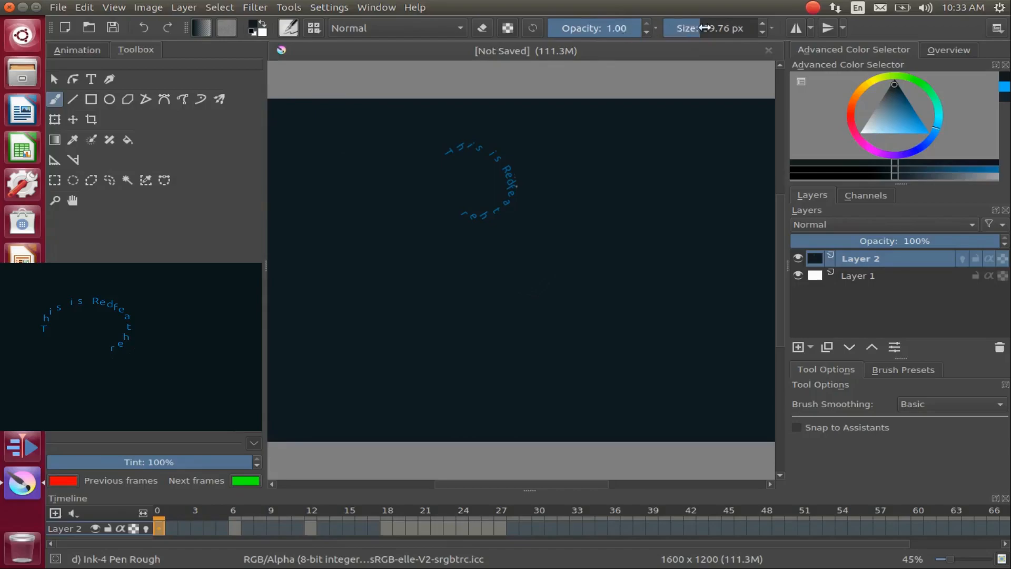
{"action": "left_click_drag", "start_coordinate": [704, 28], "coordinate": [679, 31]}
Step: Copy the transformed text of frame 0 into each of frames 1 to 5 on Layer 2
{"action": "right_click", "coordinate": [171, 528]}
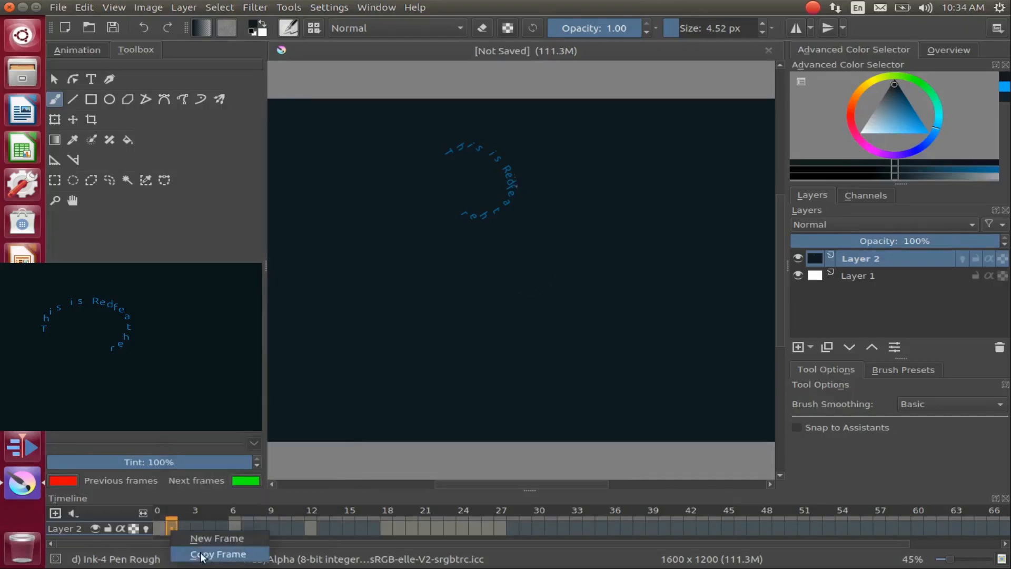
{"action": "left_click", "coordinate": [206, 556]}
{"action": "right_click", "coordinate": [184, 527]}
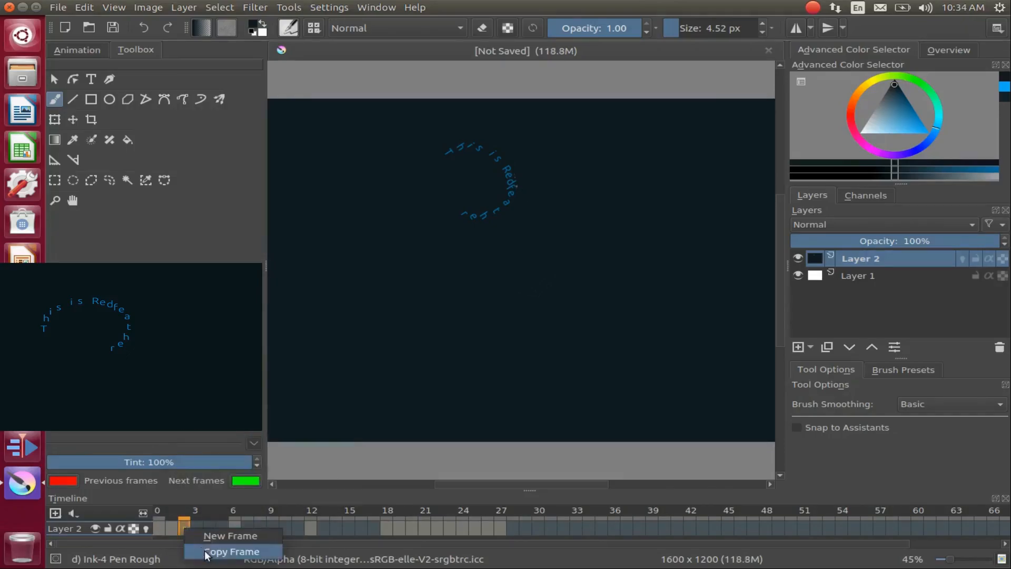
{"action": "left_click", "coordinate": [217, 551]}
{"action": "right_click", "coordinate": [208, 527]}
{"action": "left_click", "coordinate": [232, 551]}
{"action": "right_click", "coordinate": [221, 527]}
{"action": "left_click", "coordinate": [242, 551]}
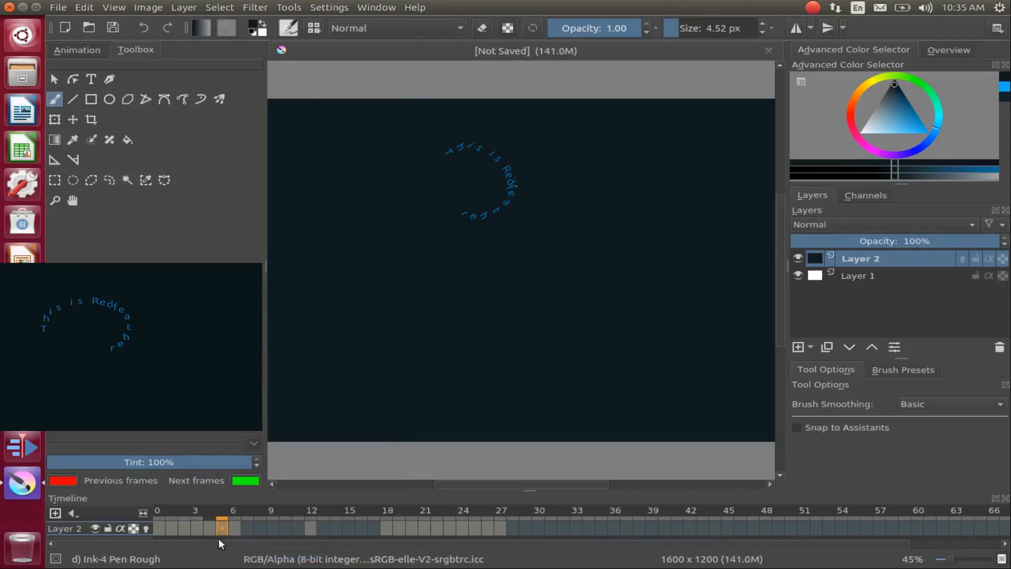
Step: Play back the animation to check the text's motion, and stop it
{"action": "left_click", "coordinate": [89, 49]}
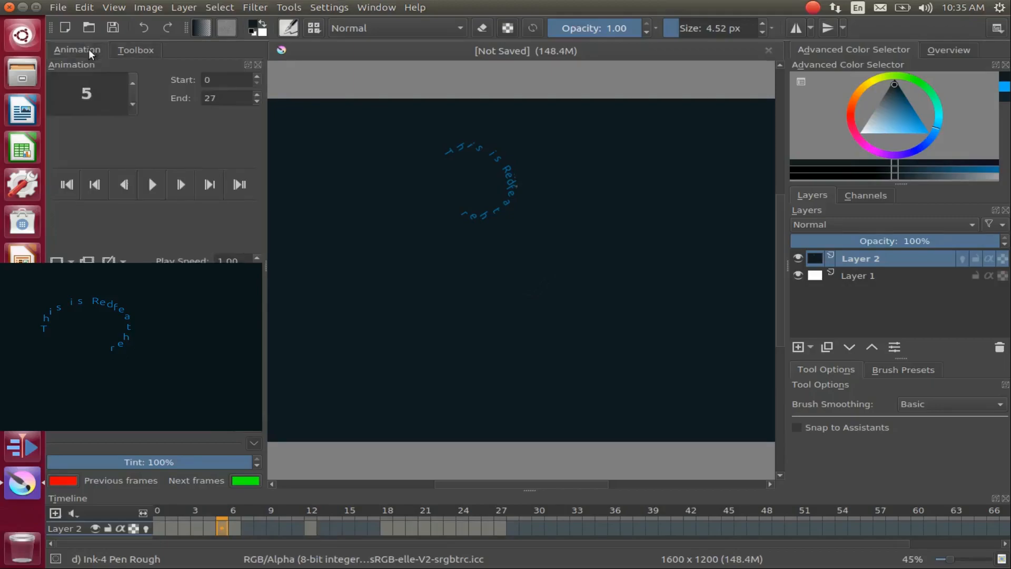
{"action": "left_click", "coordinate": [151, 183]}
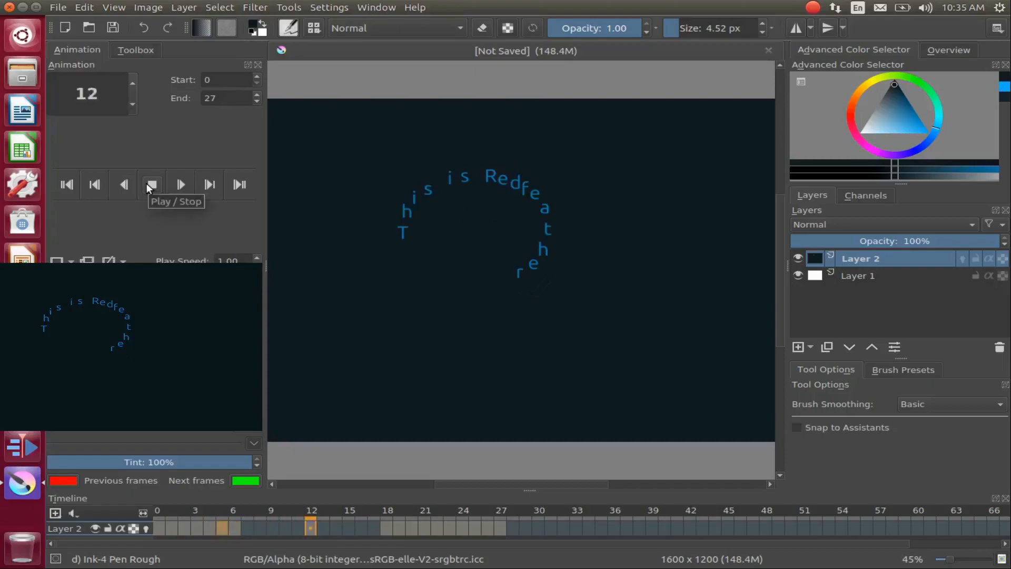
{"action": "left_click", "coordinate": [146, 182]}
Step: Outline the whole curved text on frame 6 with a freehand Outline Selection
{"action": "left_click", "coordinate": [235, 527]}
{"action": "left_click", "coordinate": [136, 50]}
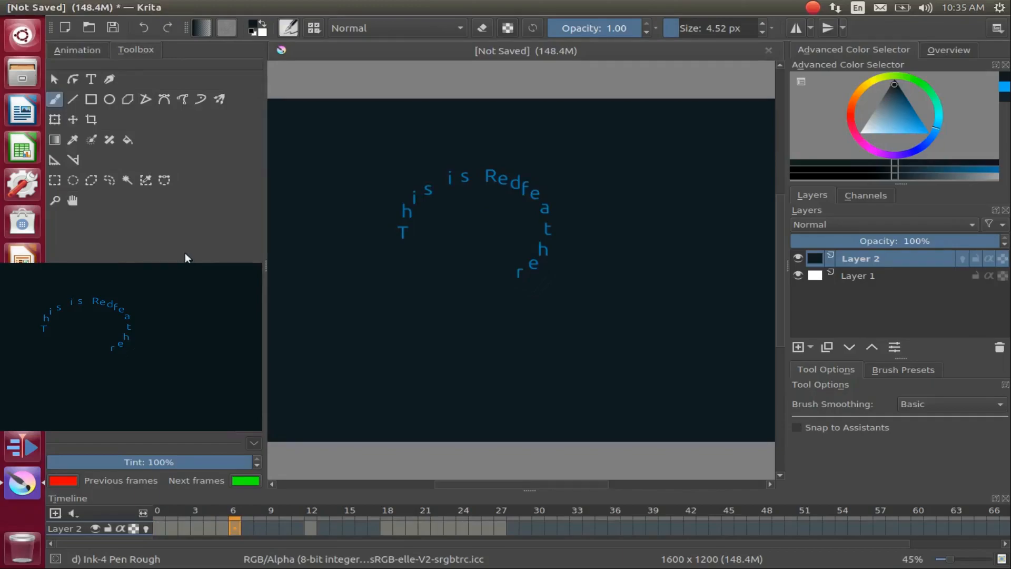
{"action": "left_click", "coordinate": [109, 179]}
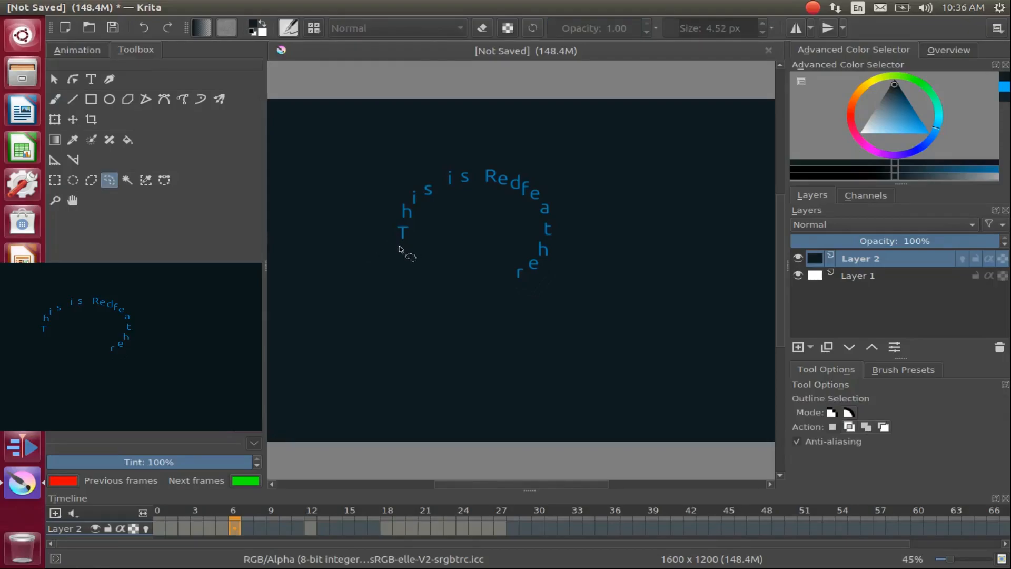
{"action": "mouse_move", "coordinate": [397, 246]}
{"action": "left_mouse_down"}
{"action": "mouse_move", "coordinate": [391, 206]}
{"action": "mouse_move", "coordinate": [546, 188]}
{"action": "mouse_move", "coordinate": [528, 245]}
{"action": "mouse_move", "coordinate": [426, 223]}
{"action": "mouse_move", "coordinate": [398, 248]}
{"action": "left_mouse_up"}
Step: Rotate the selected text on frame 6 clockwise and shrink it slightly with the Transform tool, and go to frame 5 for comparison
{"action": "left_click", "coordinate": [56, 119]}
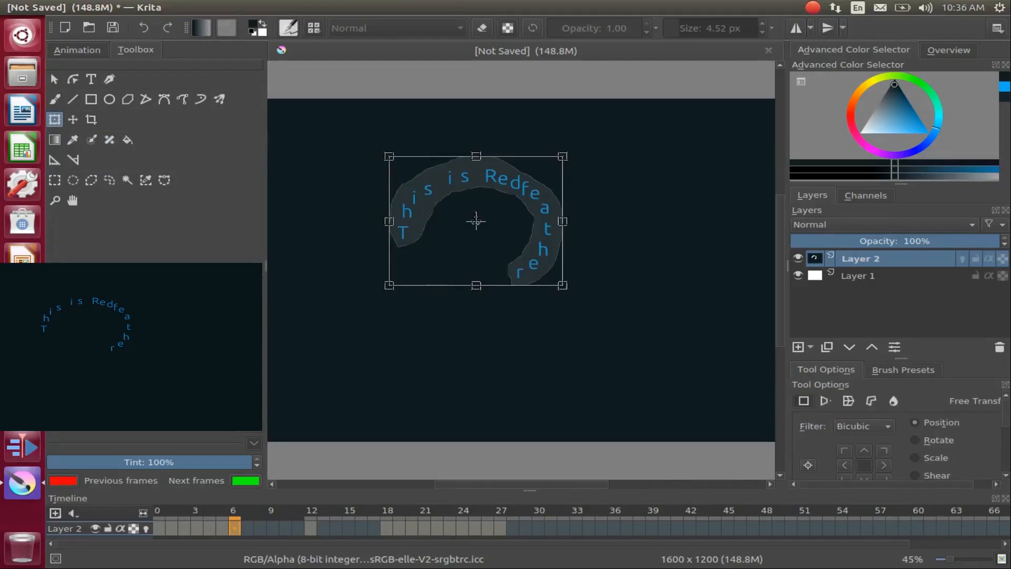
{"action": "left_click_drag", "start_coordinate": [564, 289], "coordinate": [509, 325]}
{"action": "left_click_drag", "start_coordinate": [436, 279], "coordinate": [448, 263]}
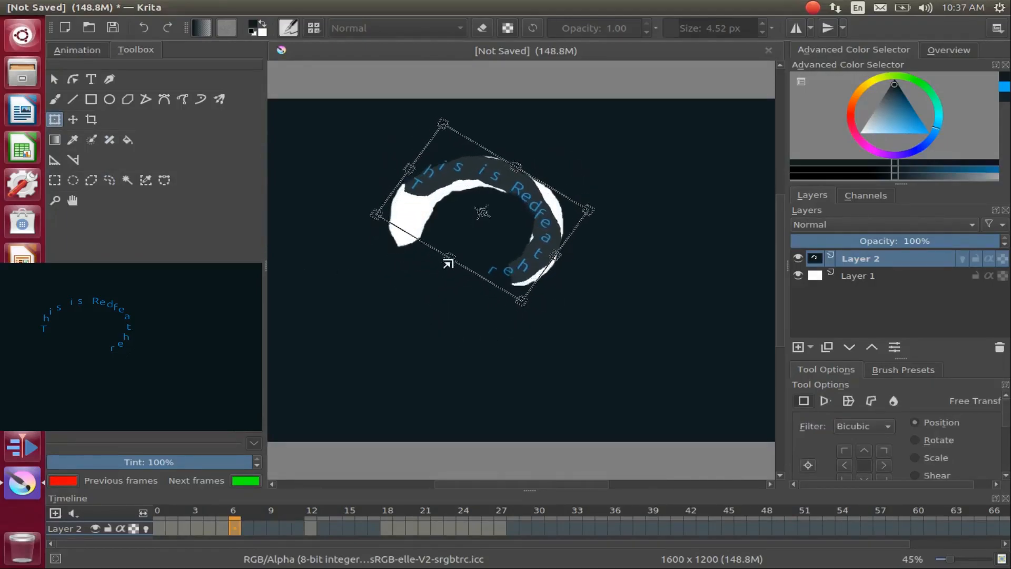
{"action": "left_click_drag", "start_coordinate": [543, 256], "coordinate": [522, 243]}
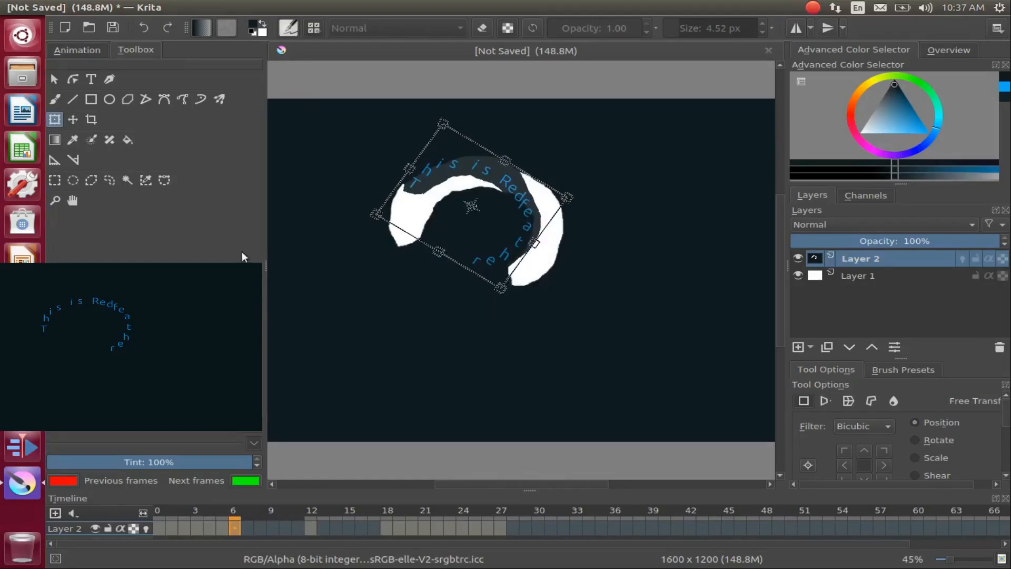
{"action": "left_click", "coordinate": [223, 523]}
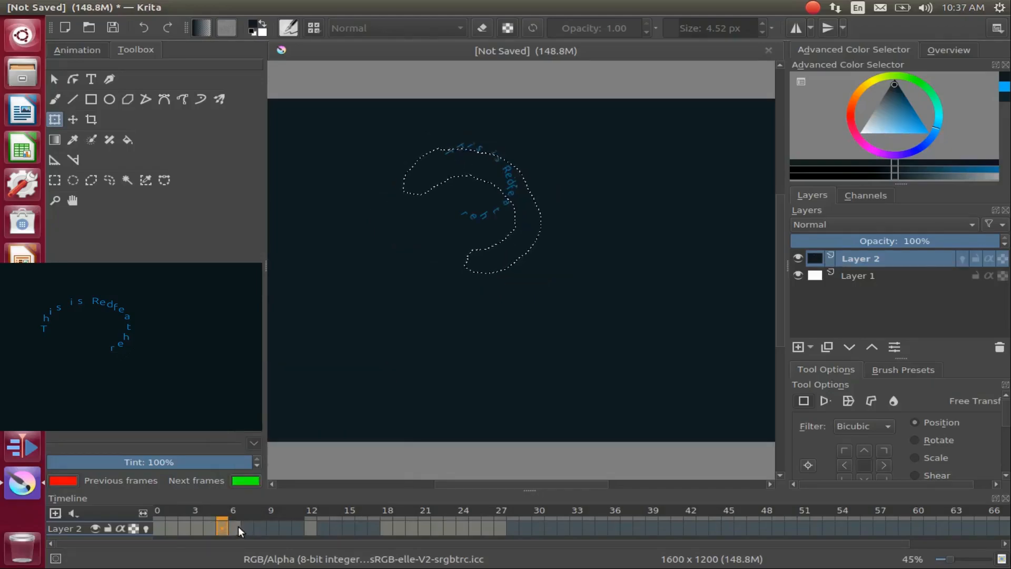
Step: Compare the text's position on frames 5 and 6, and clear the selection on frame 6
{"action": "left_click", "coordinate": [233, 526]}
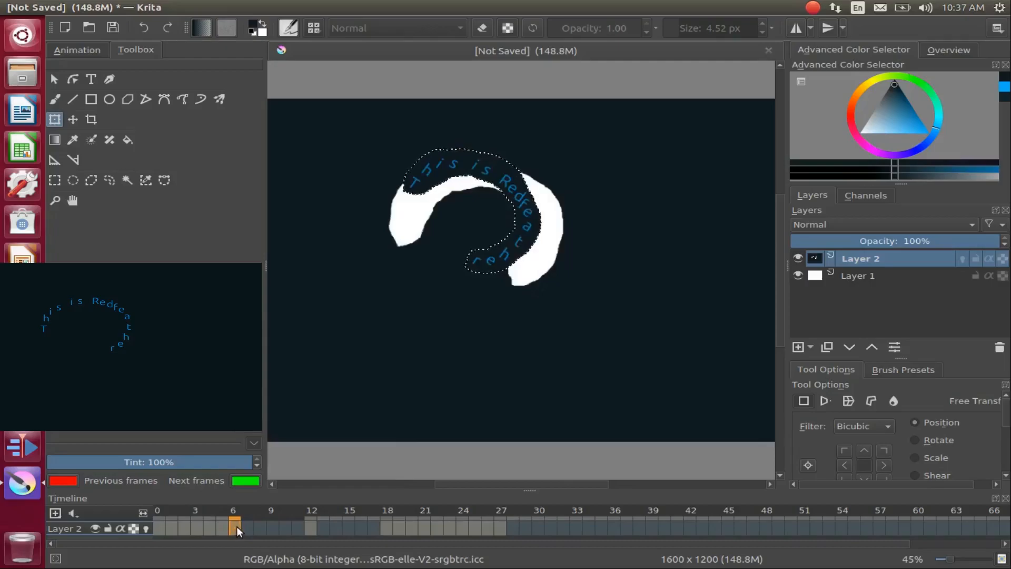
{"action": "mouse_move", "coordinate": [235, 526]}
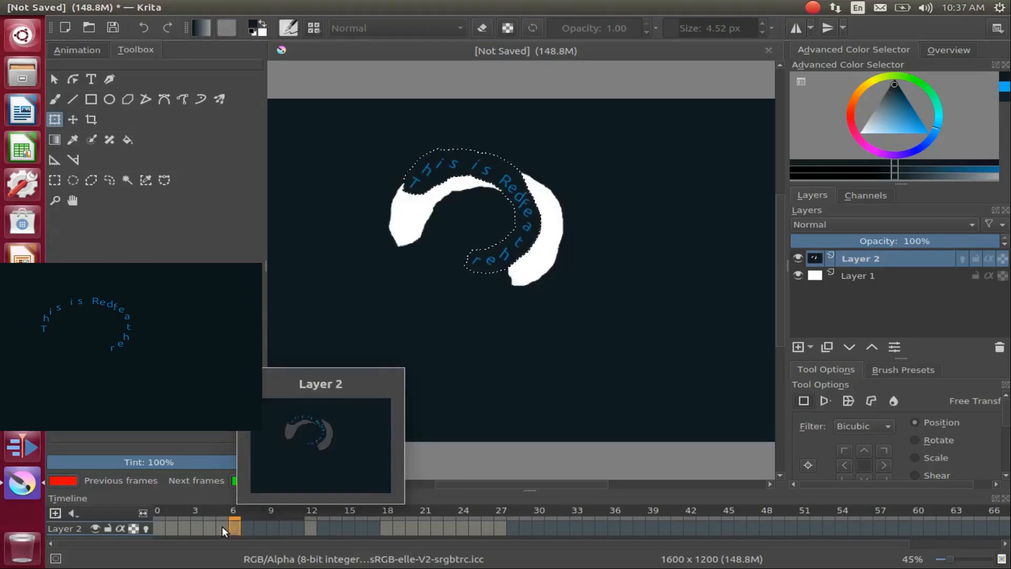
{"action": "left_click", "coordinate": [222, 526]}
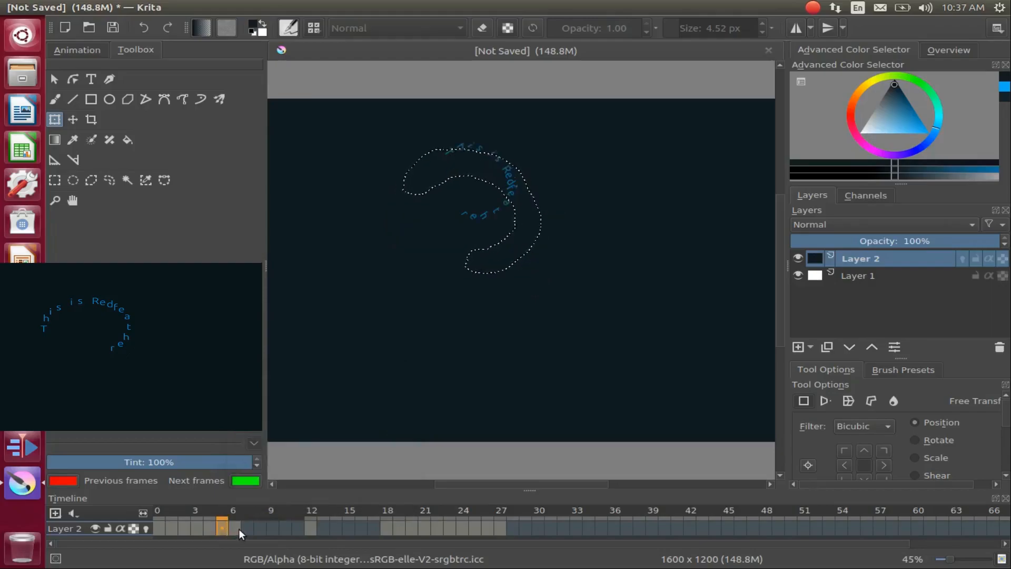
{"action": "left_click", "coordinate": [235, 527]}
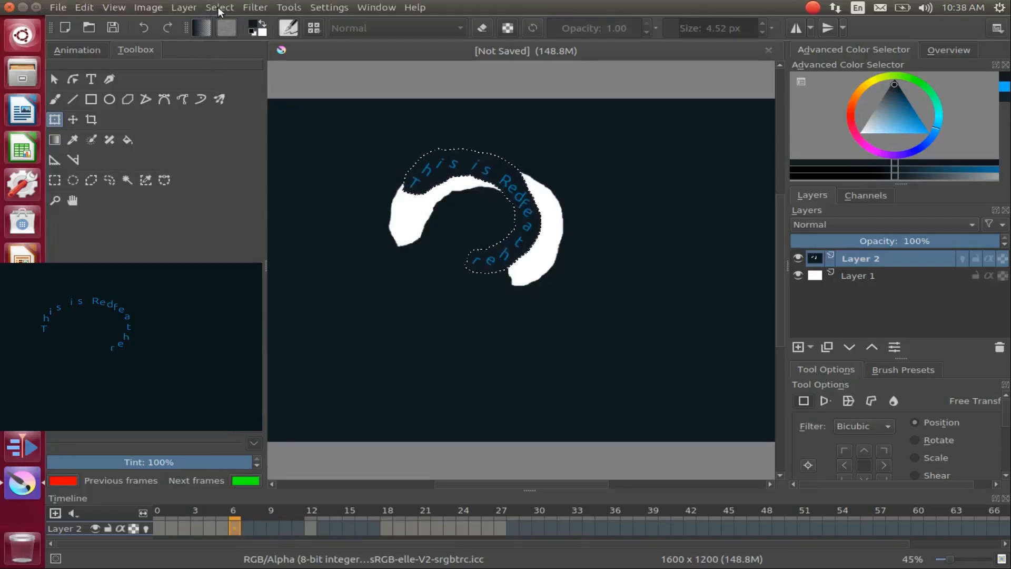
{"action": "left_click", "coordinate": [220, 8]}
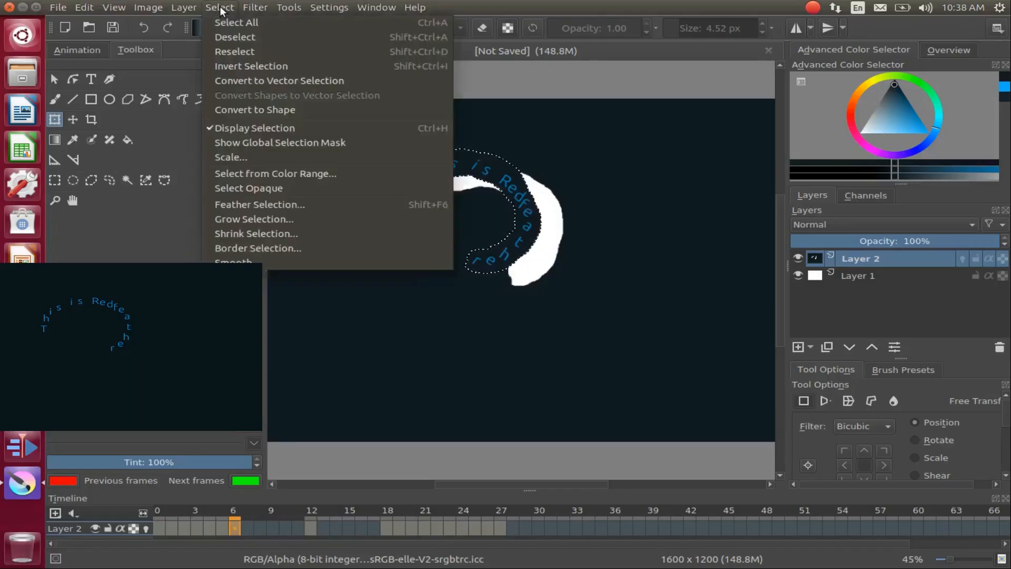
{"action": "left_click", "coordinate": [225, 36]}
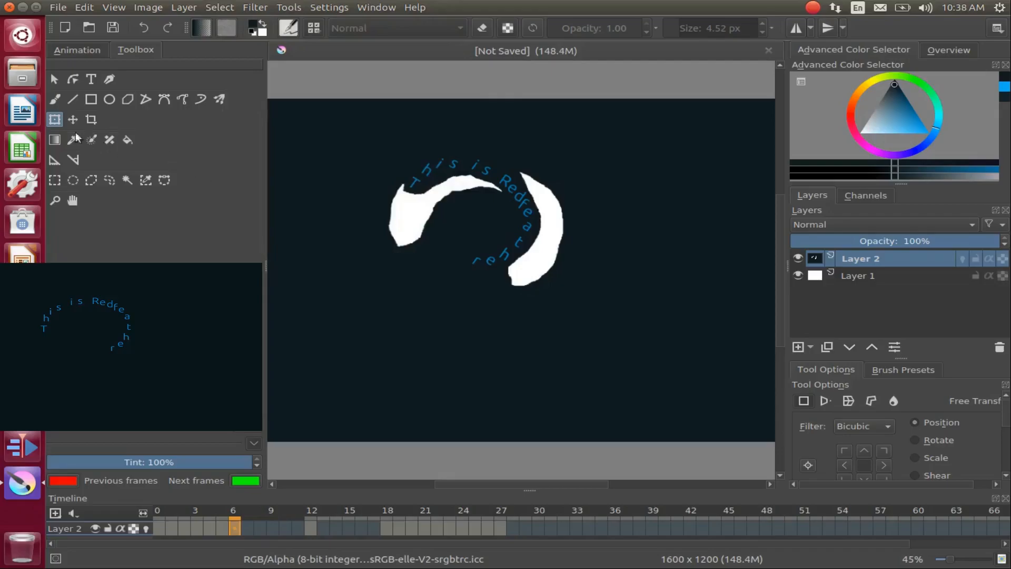
Step: Paint over the white gaps around the text on frame 6 in the dark background colour with a 158.65 px freehand brush
{"action": "left_click", "coordinate": [53, 100]}
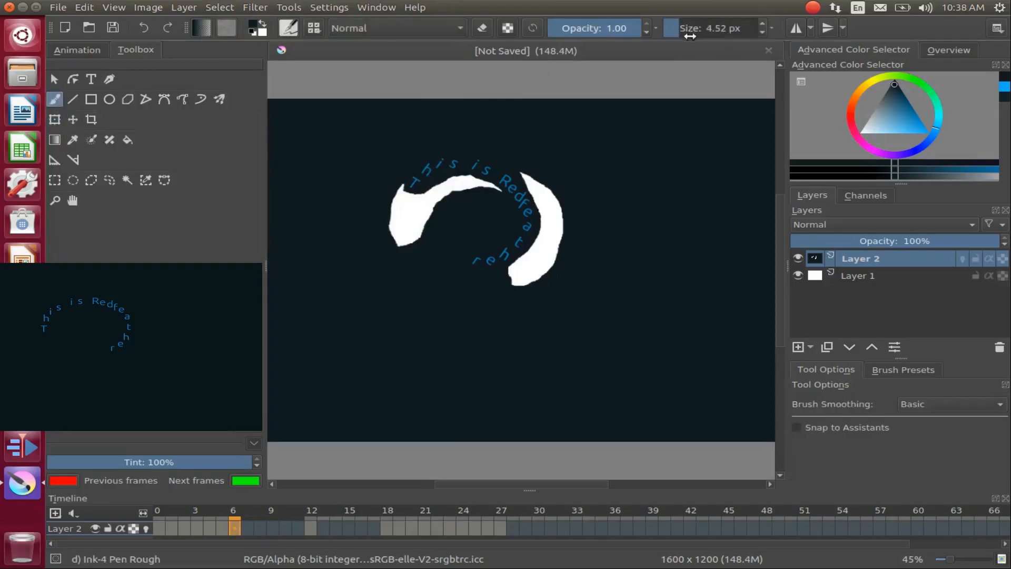
{"action": "left_click_drag", "start_coordinate": [680, 28], "coordinate": [696, 26]}
{"action": "left_click_drag", "start_coordinate": [688, 28], "coordinate": [715, 28]}
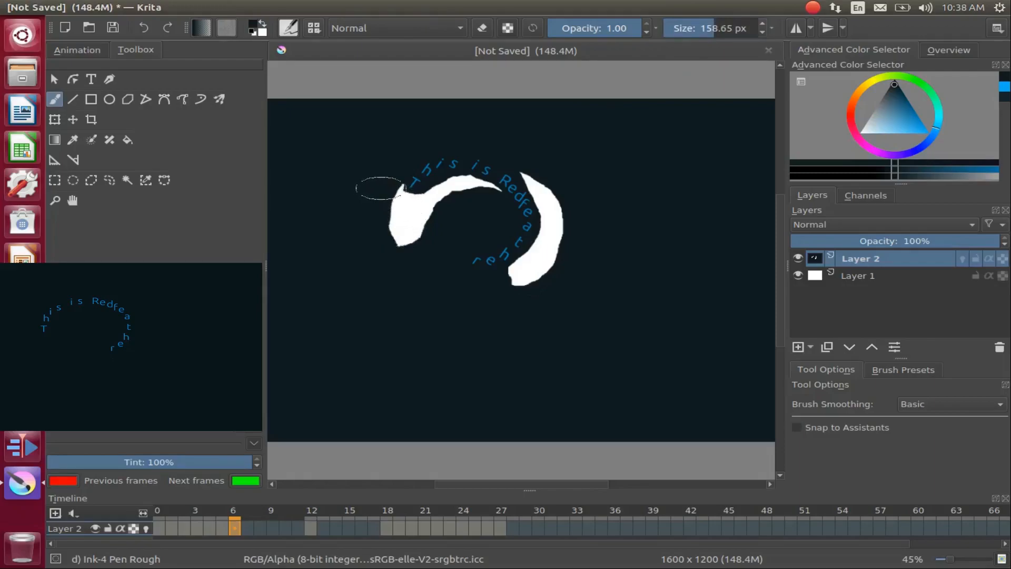
{"action": "mouse_move", "coordinate": [381, 188]}
{"action": "left_mouse_down"}
{"action": "mouse_move", "coordinate": [420, 205]}
{"action": "mouse_move", "coordinate": [467, 185]}
{"action": "mouse_move", "coordinate": [414, 269]}
{"action": "mouse_move", "coordinate": [526, 274]}
{"action": "mouse_move", "coordinate": [560, 228]}
{"action": "mouse_move", "coordinate": [545, 176]}
{"action": "left_mouse_up"}
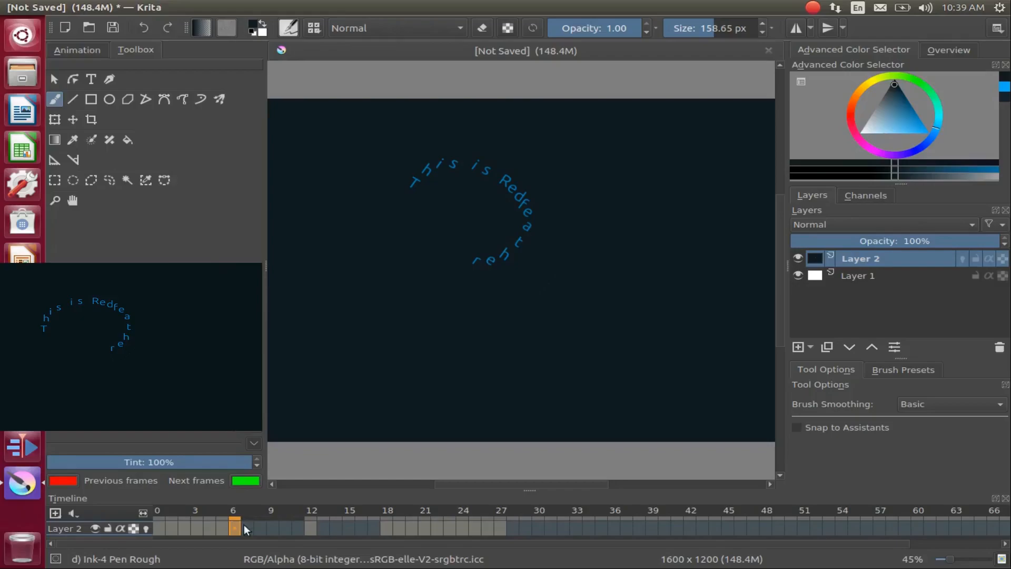
Step: Copy the text of frame 6 into each of frames 7 to 11 on Layer 2
{"action": "mouse_move", "coordinate": [245, 526]}
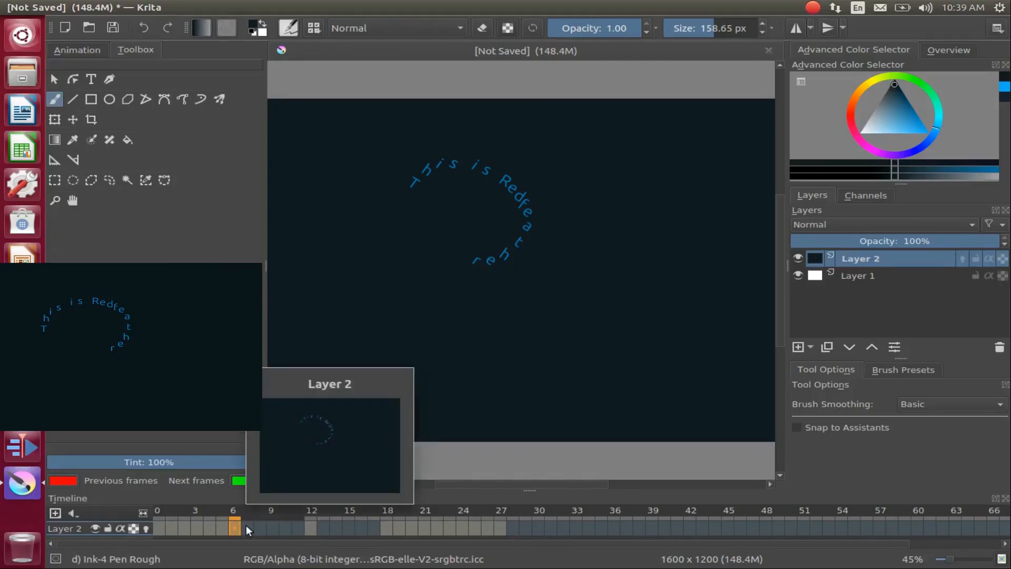
{"action": "right_click", "coordinate": [245, 526]}
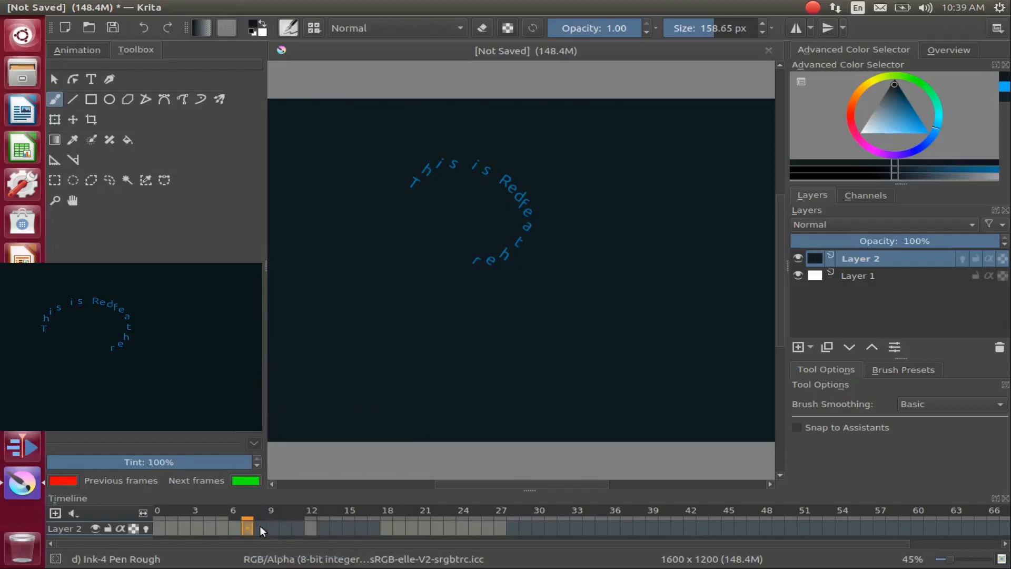
{"action": "right_click", "coordinate": [270, 523]}
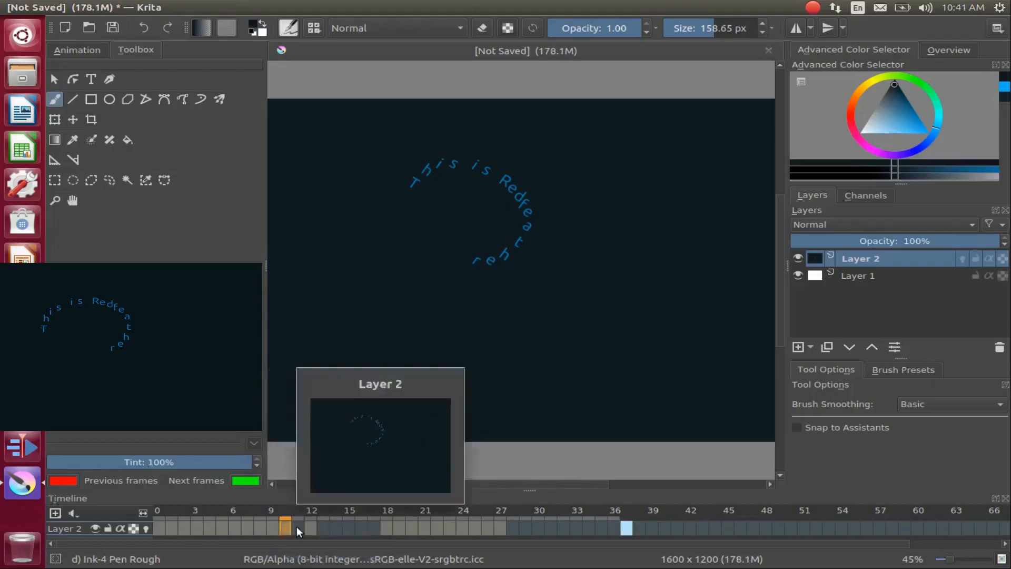
{"action": "right_click", "coordinate": [296, 526]}
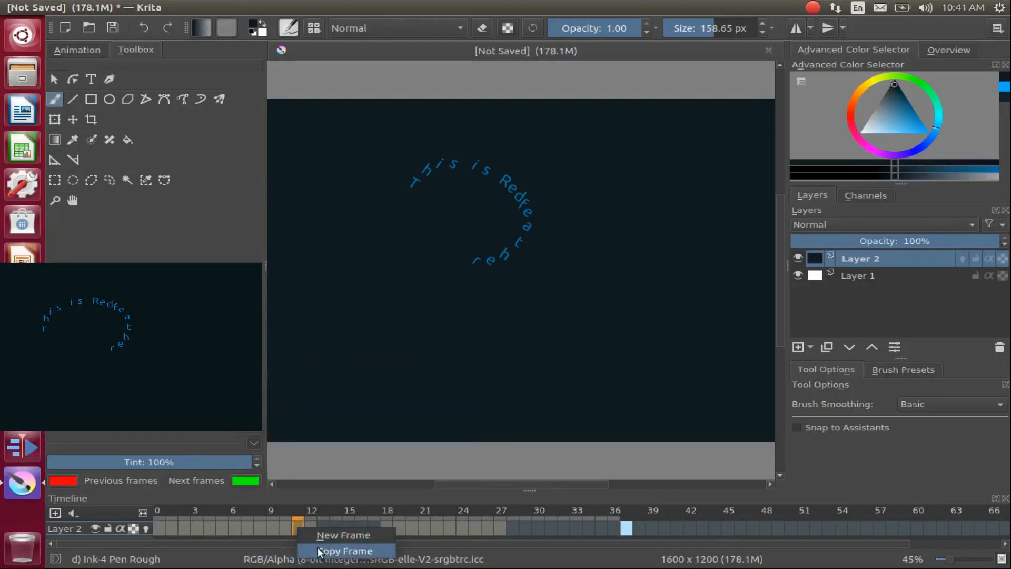
{"action": "left_click", "coordinate": [314, 547]}
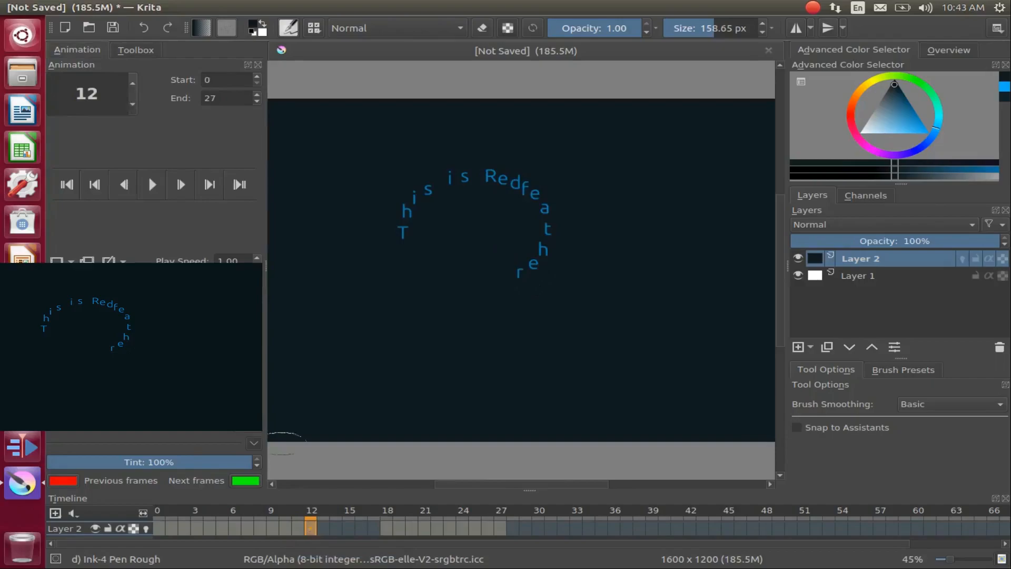
Step: Outline the whole curved text on frame 12 with a freehand Outline Selection
{"action": "left_click", "coordinate": [136, 50]}
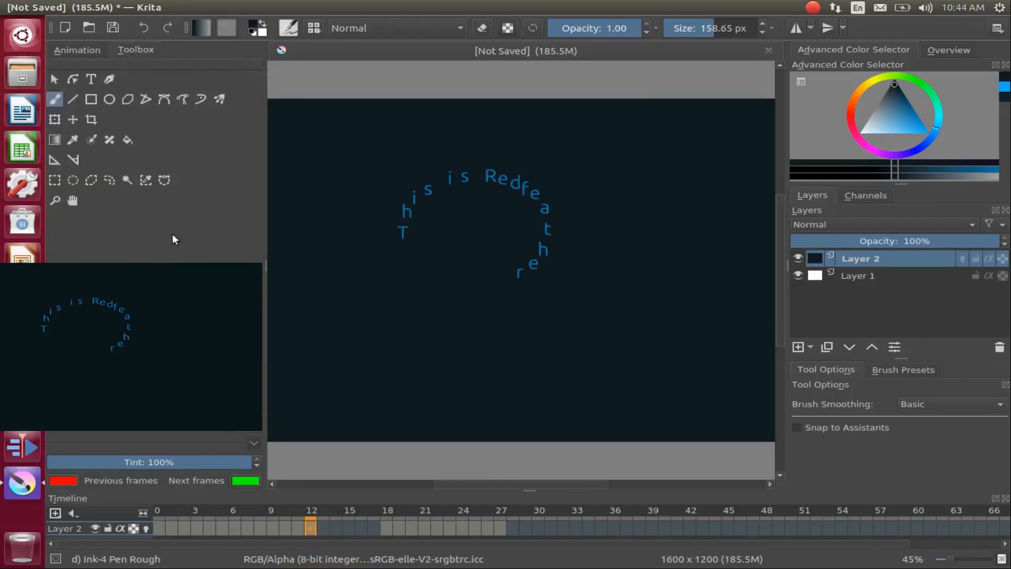
{"action": "left_click", "coordinate": [109, 182]}
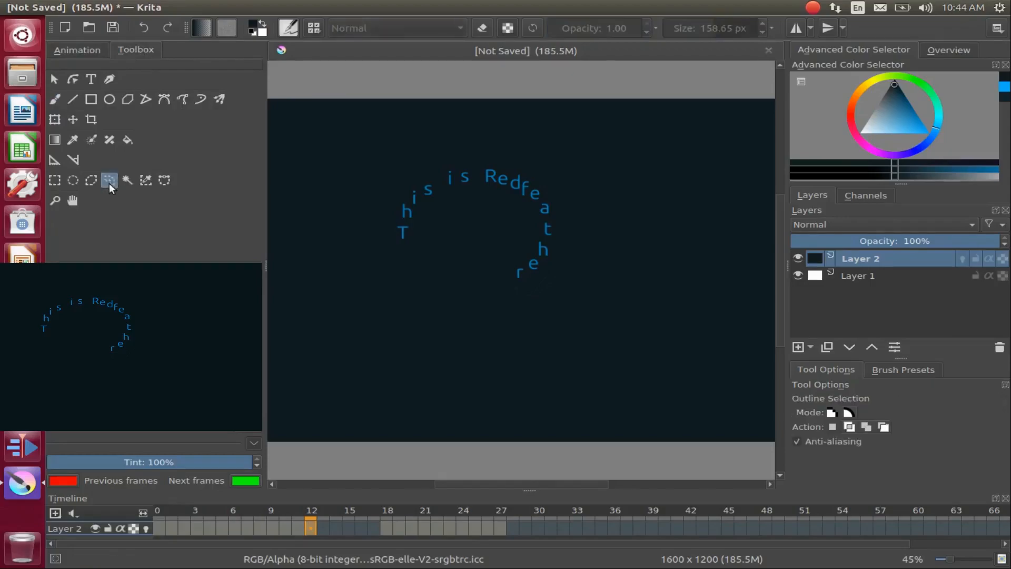
{"action": "mouse_move", "coordinate": [385, 235]}
{"action": "left_mouse_down"}
{"action": "mouse_move", "coordinate": [396, 207]}
{"action": "mouse_move", "coordinate": [503, 287]}
{"action": "mouse_move", "coordinate": [387, 247]}
{"action": "mouse_move", "coordinate": [384, 234]}
{"action": "left_mouse_up"}
Step: Rotate the selected text on frame 12 clockwise and shrink it slightly with the Transform tool, and compare it with frame 11
{"action": "left_click", "coordinate": [55, 119]}
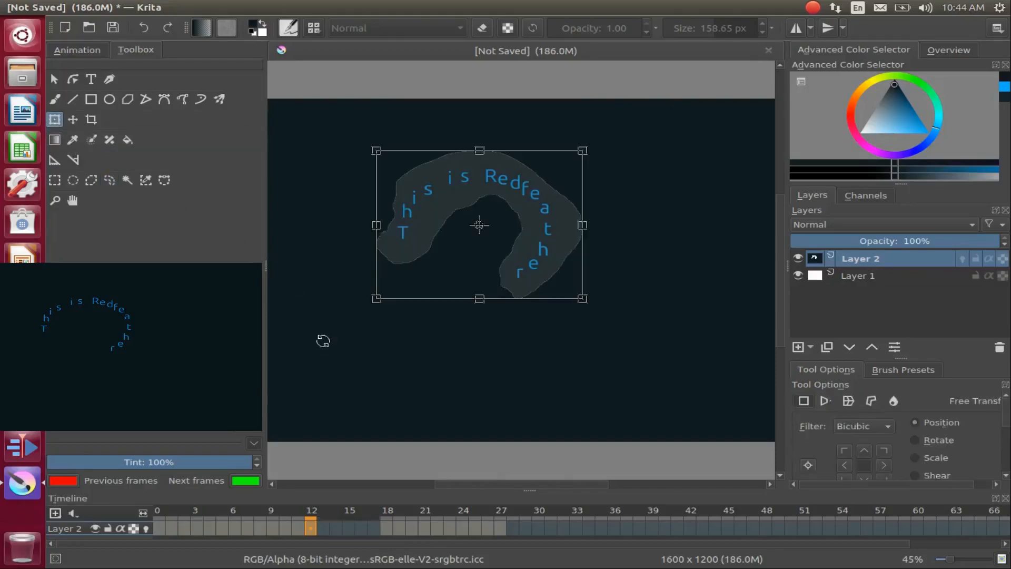
{"action": "left_click_drag", "start_coordinate": [320, 341], "coordinate": [561, 316]}
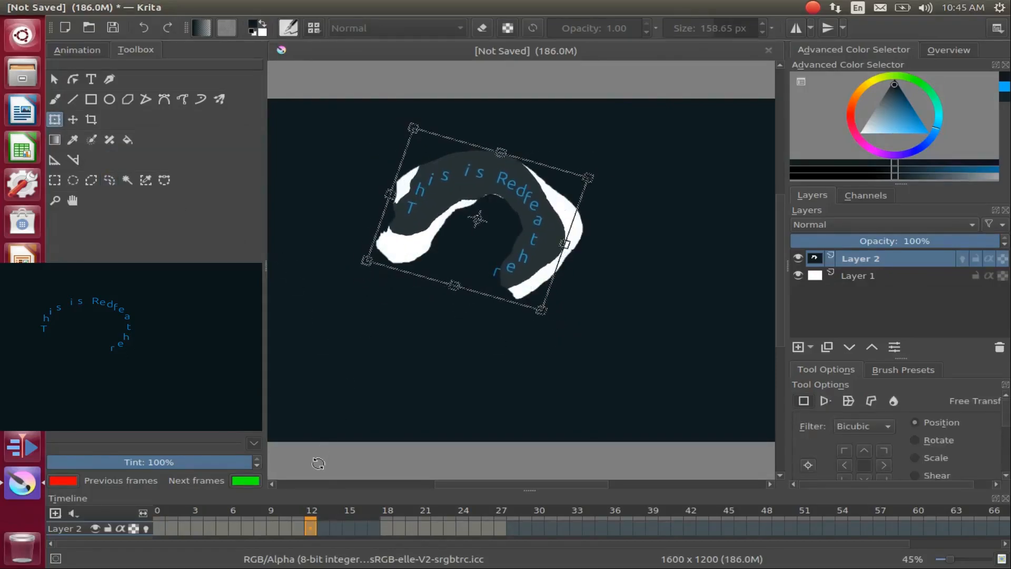
{"action": "left_click", "coordinate": [296, 526]}
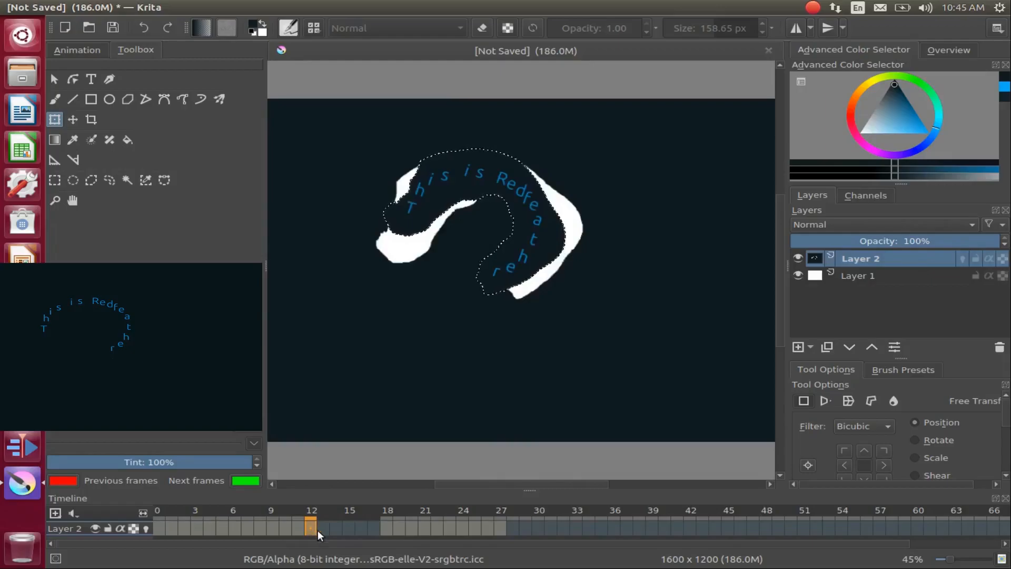
{"action": "mouse_move", "coordinate": [318, 529]}
Step: Clear the selection on frame 12 and paint over the white gaps around its text with the freehand brush
{"action": "left_click", "coordinate": [55, 98]}
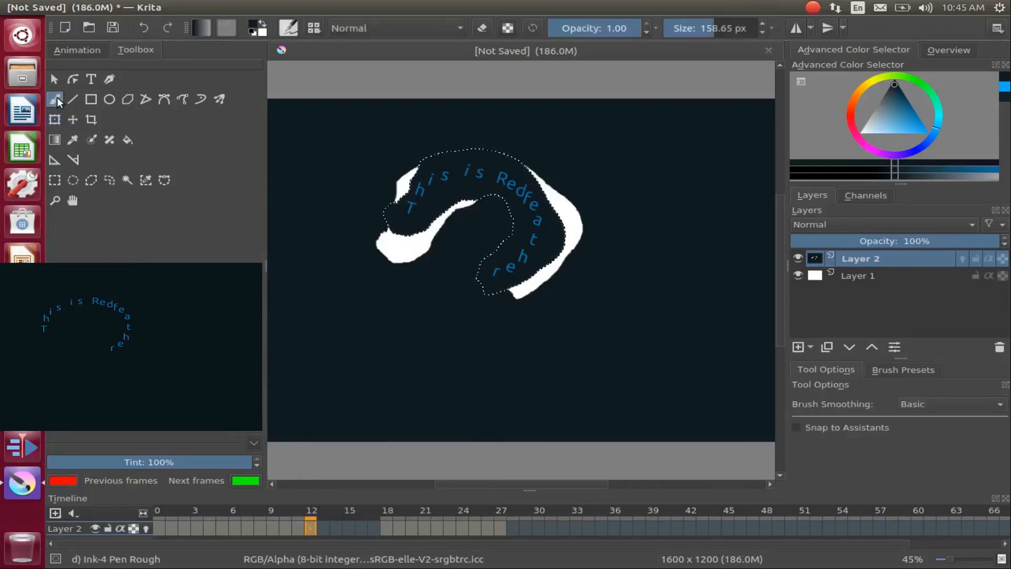
{"action": "mouse_move", "coordinate": [271, 11]}
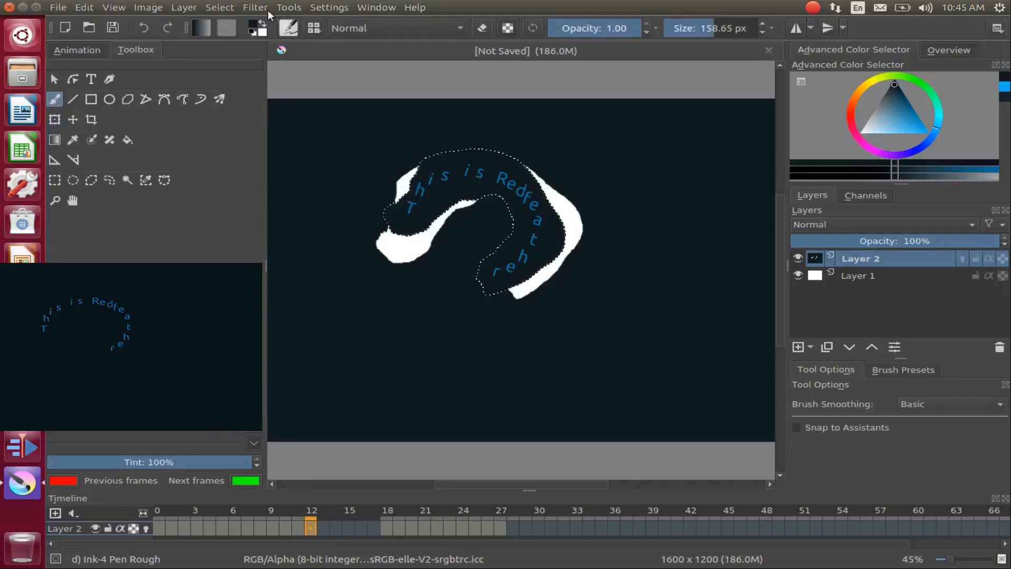
{"action": "left_click", "coordinate": [220, 7]}
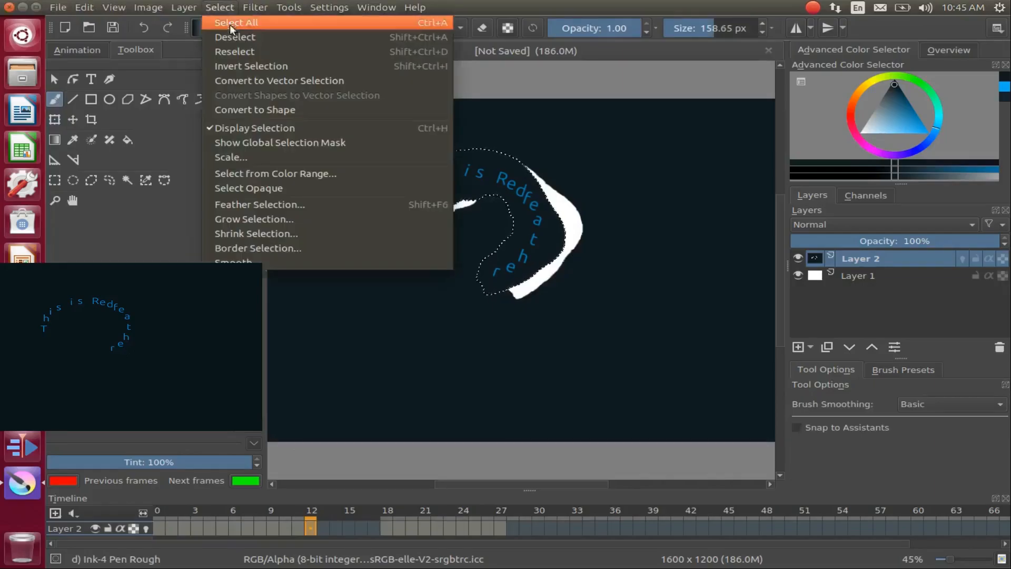
{"action": "left_click", "coordinate": [234, 39]}
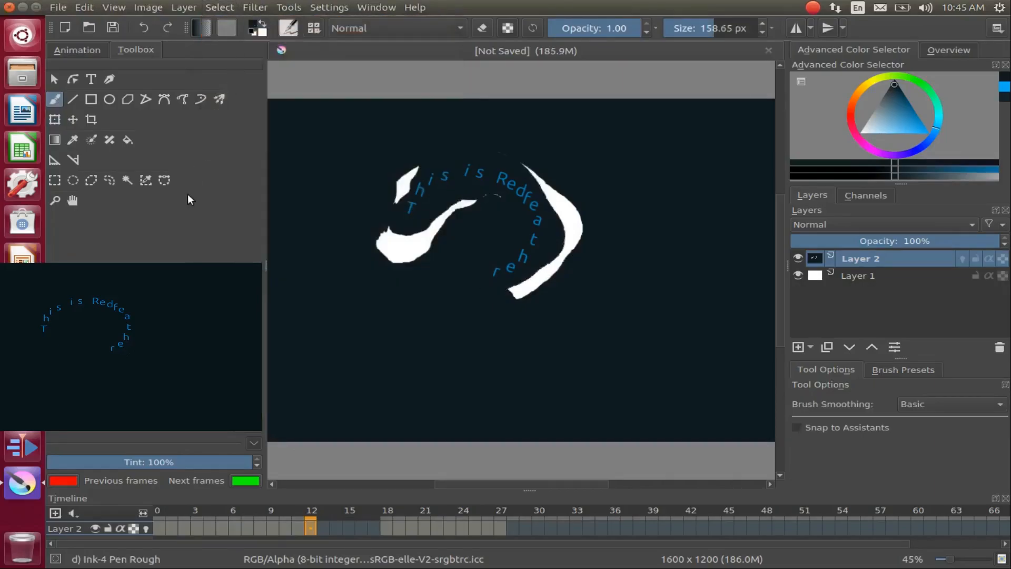
{"action": "mouse_move", "coordinate": [400, 176]}
{"action": "left_mouse_down"}
{"action": "mouse_move", "coordinate": [384, 180]}
{"action": "mouse_move", "coordinate": [437, 233]}
{"action": "mouse_move", "coordinate": [558, 231]}
{"action": "mouse_move", "coordinate": [499, 149]}
{"action": "left_mouse_up"}
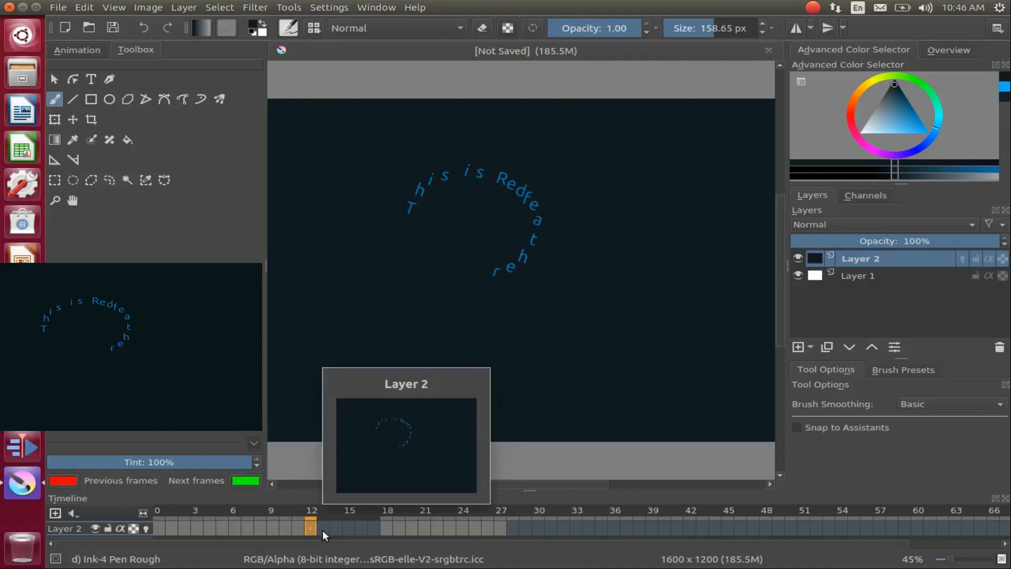
Step: Copy the text of frame 12 into each of frames 13 to 17 on Layer 2
{"action": "right_click", "coordinate": [336, 528]}
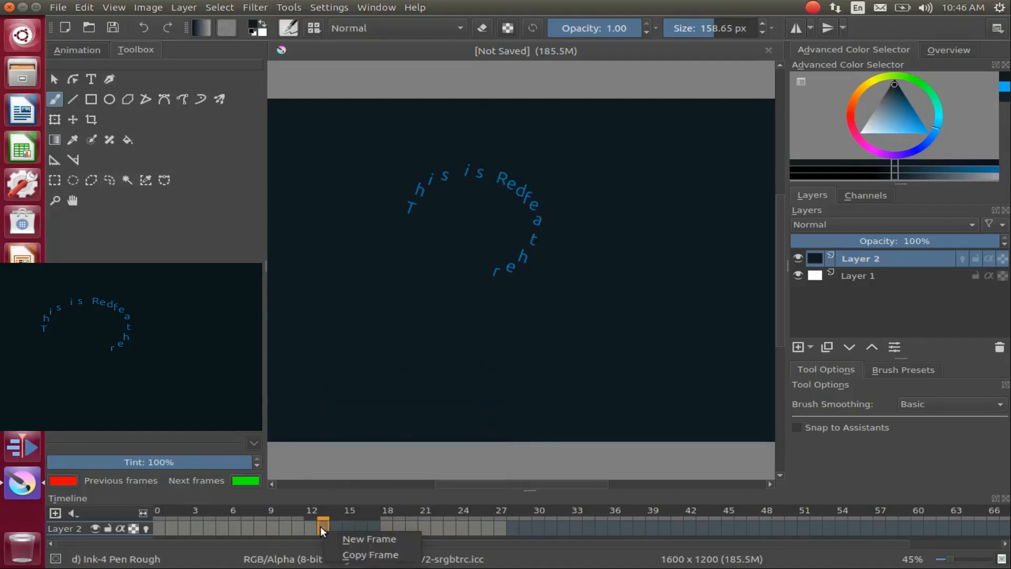
{"action": "left_click", "coordinate": [377, 559]}
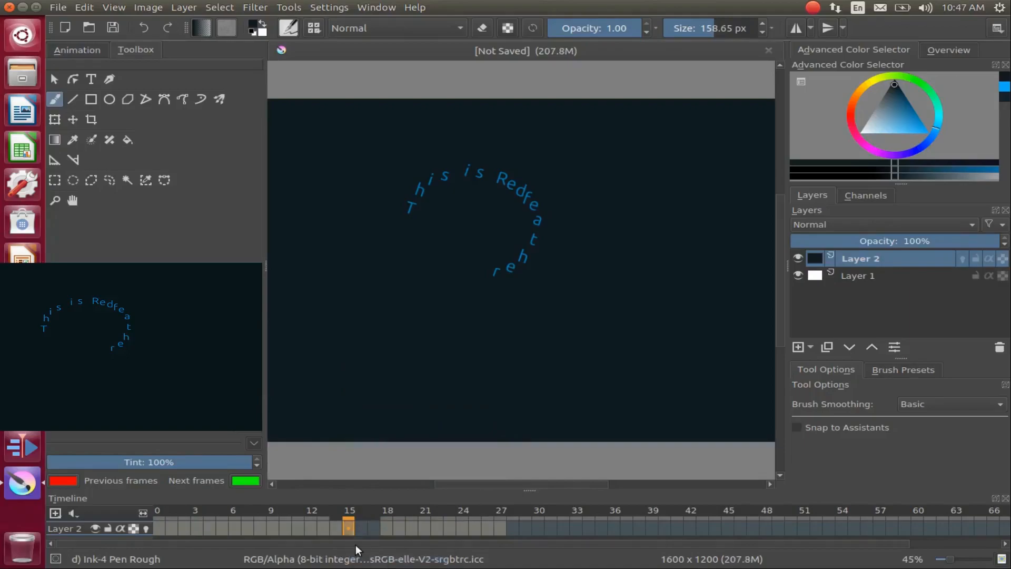
{"action": "left_click", "coordinate": [377, 533]}
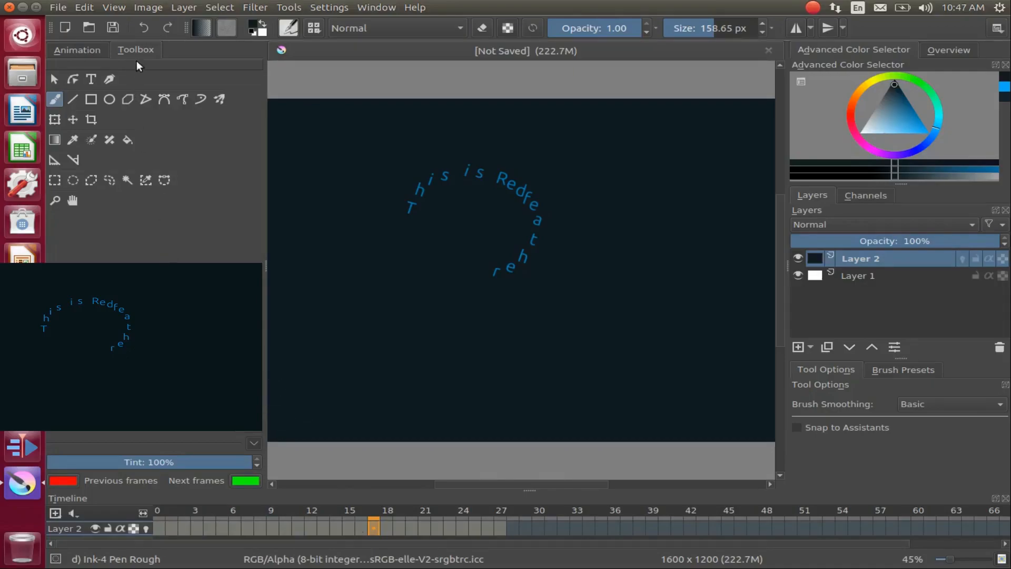
Step: Play back the whole animation to check it, and merge Layer 2 with the layer below
{"action": "left_click", "coordinate": [86, 50]}
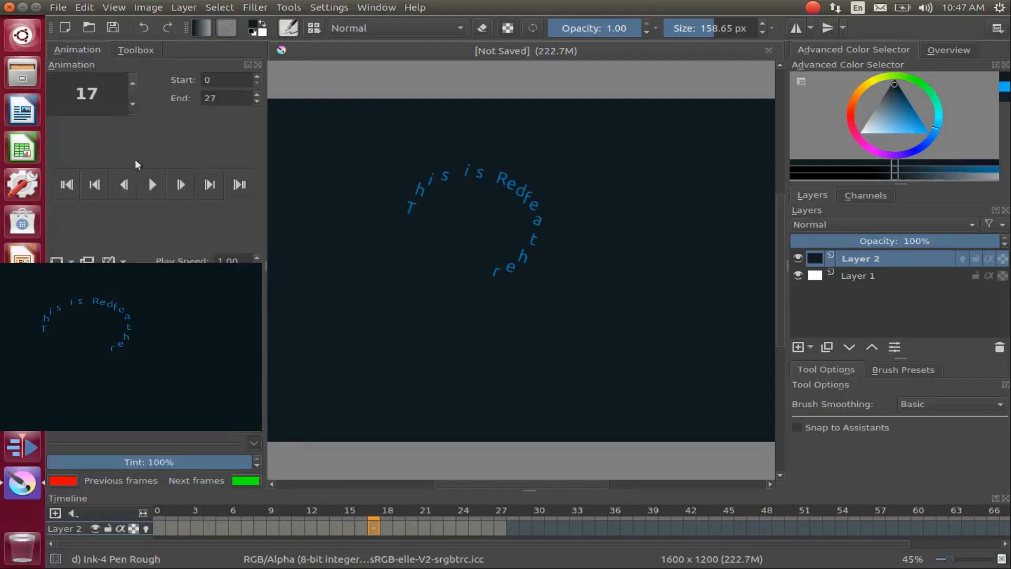
{"action": "left_click", "coordinate": [152, 185]}
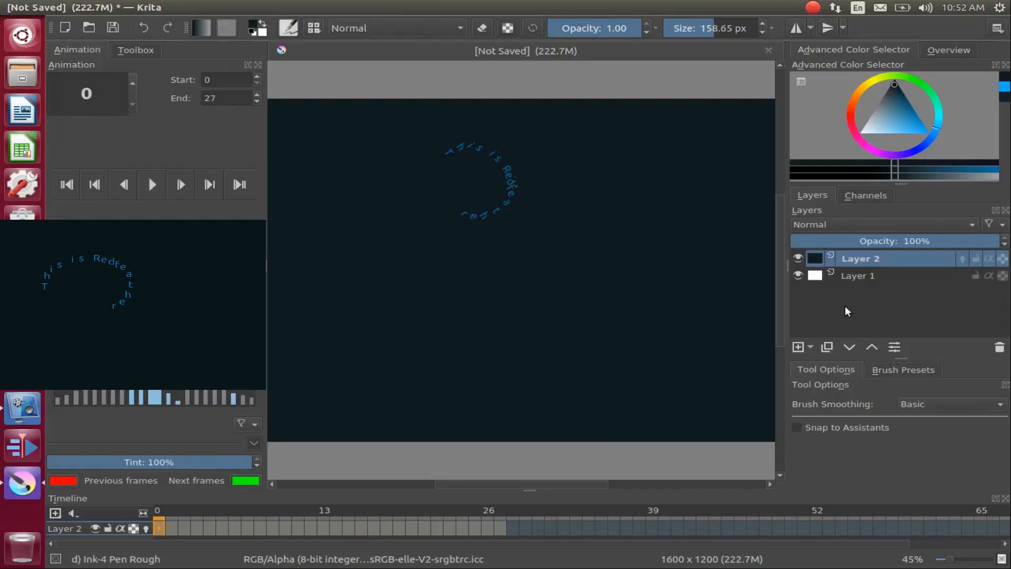
{"action": "right_click", "coordinate": [861, 258]}
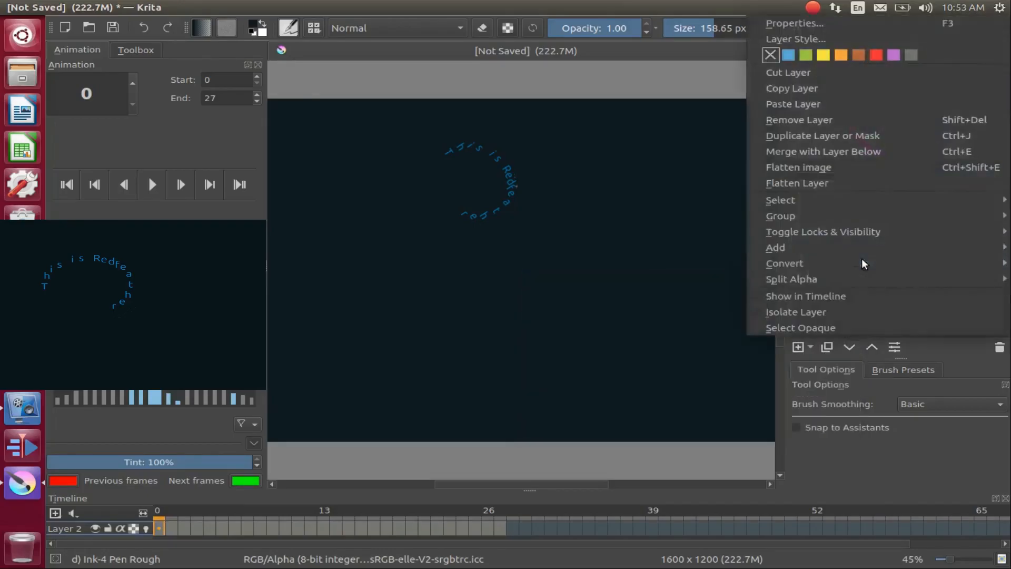
{"action": "left_click", "coordinate": [823, 151]}
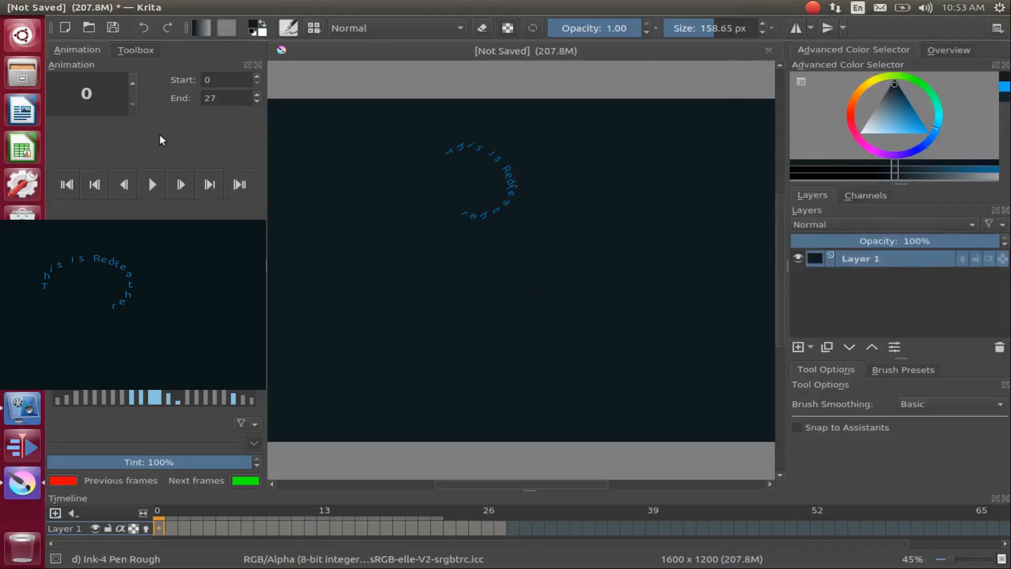
Step: Set up a video render of the animation with last frame 27, 26 FPS and the file name Text.mp4
{"action": "mouse_move", "coordinate": [50, 10]}
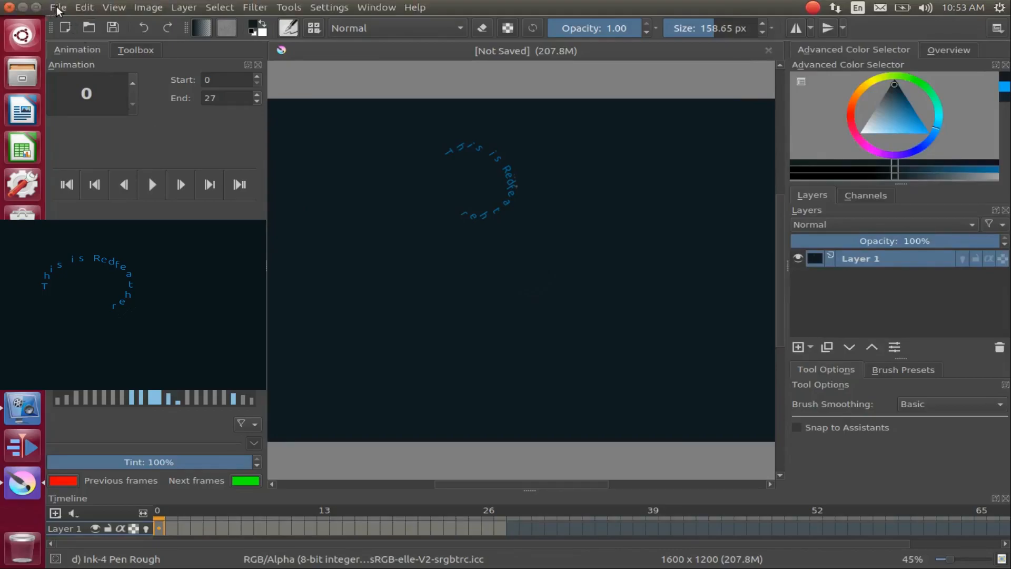
{"action": "left_click", "coordinate": [57, 8]}
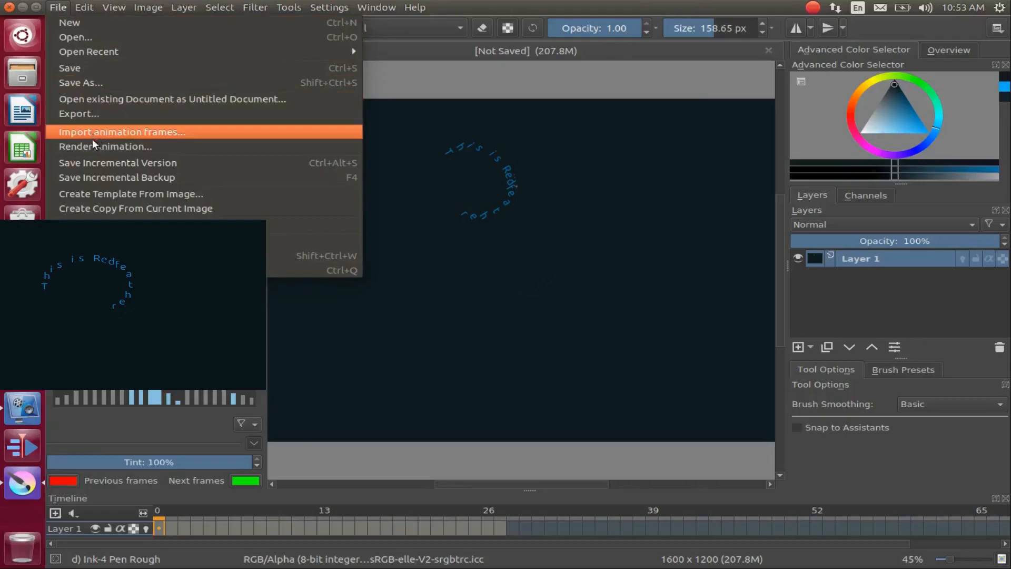
{"action": "left_click", "coordinate": [109, 147]}
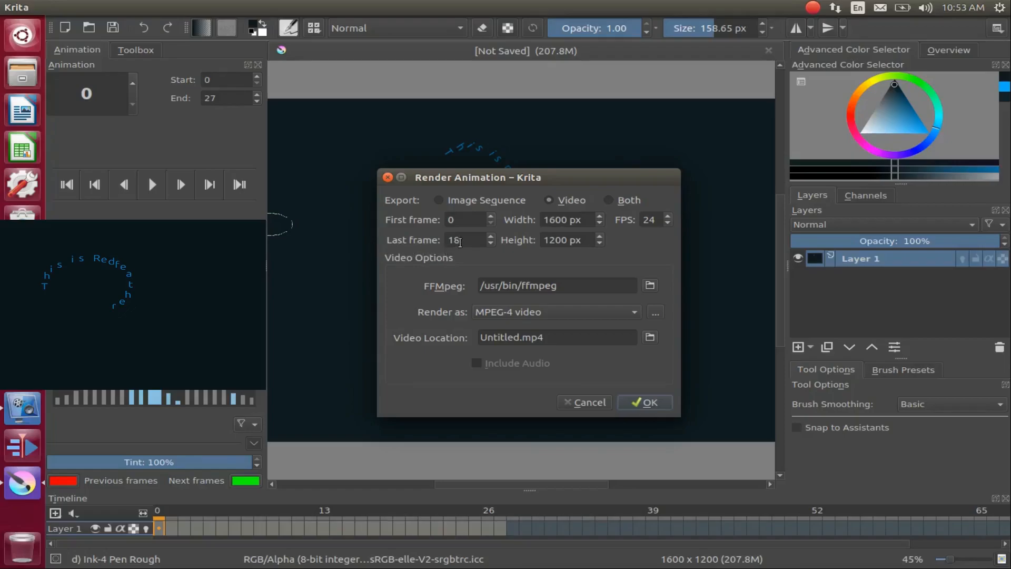
{"action": "left_click_drag", "start_coordinate": [460, 241], "coordinate": [451, 240]}
{"action": "type", "text": "27"}
{"action": "type", "text": "6"}
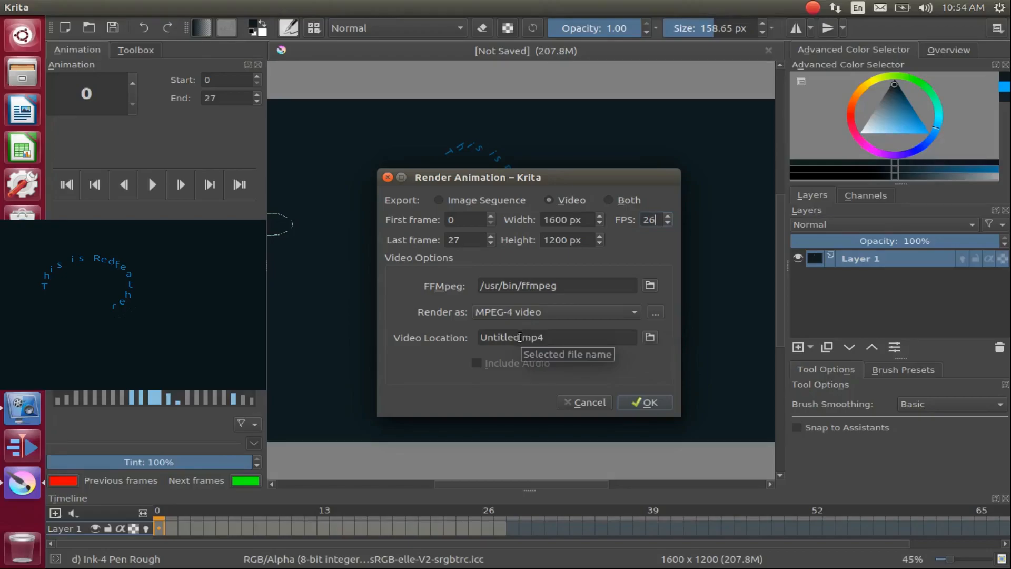
{"action": "left_click_drag", "start_coordinate": [520, 337], "coordinate": [481, 339]}
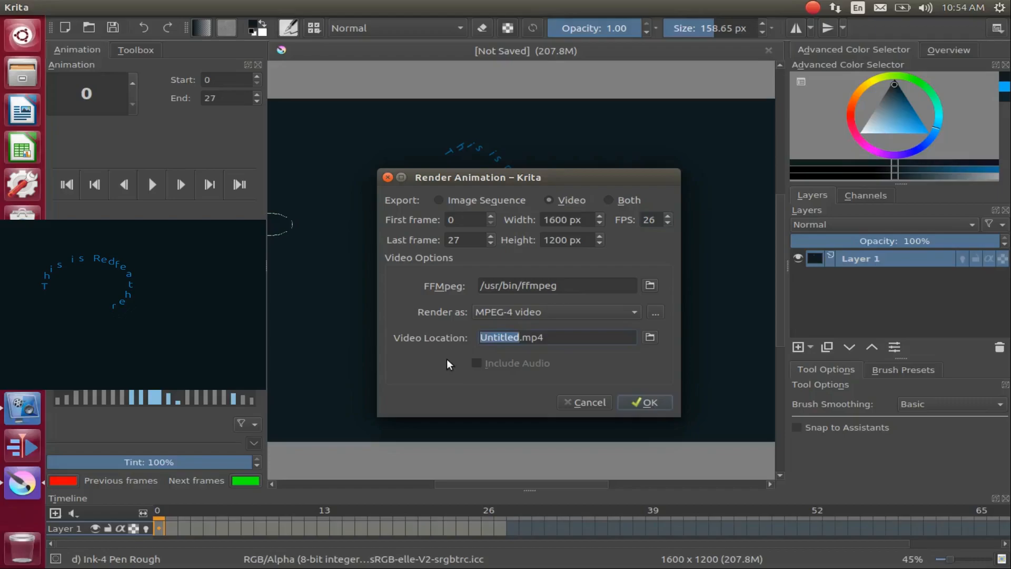
{"action": "type", "text": "Text"}
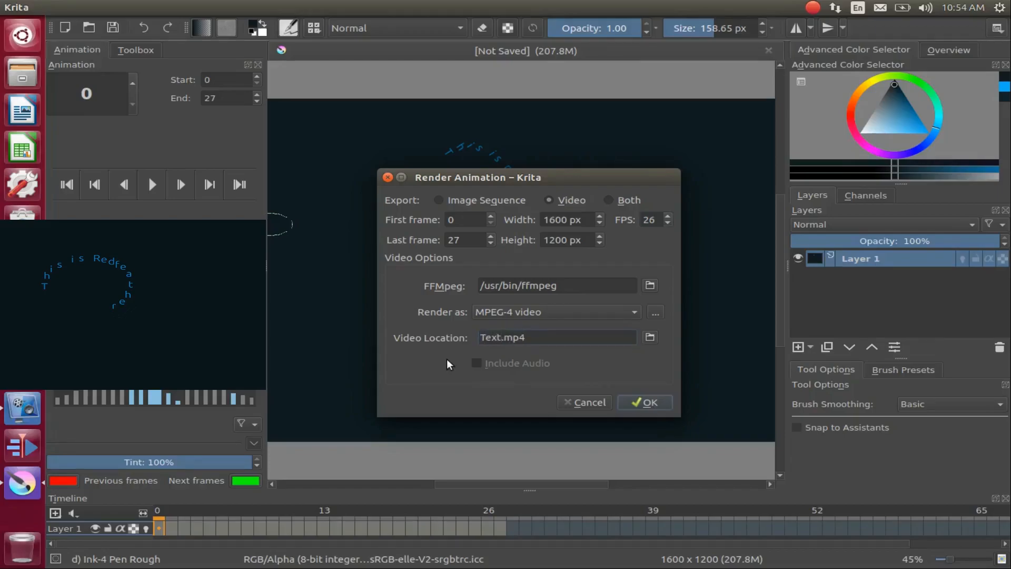